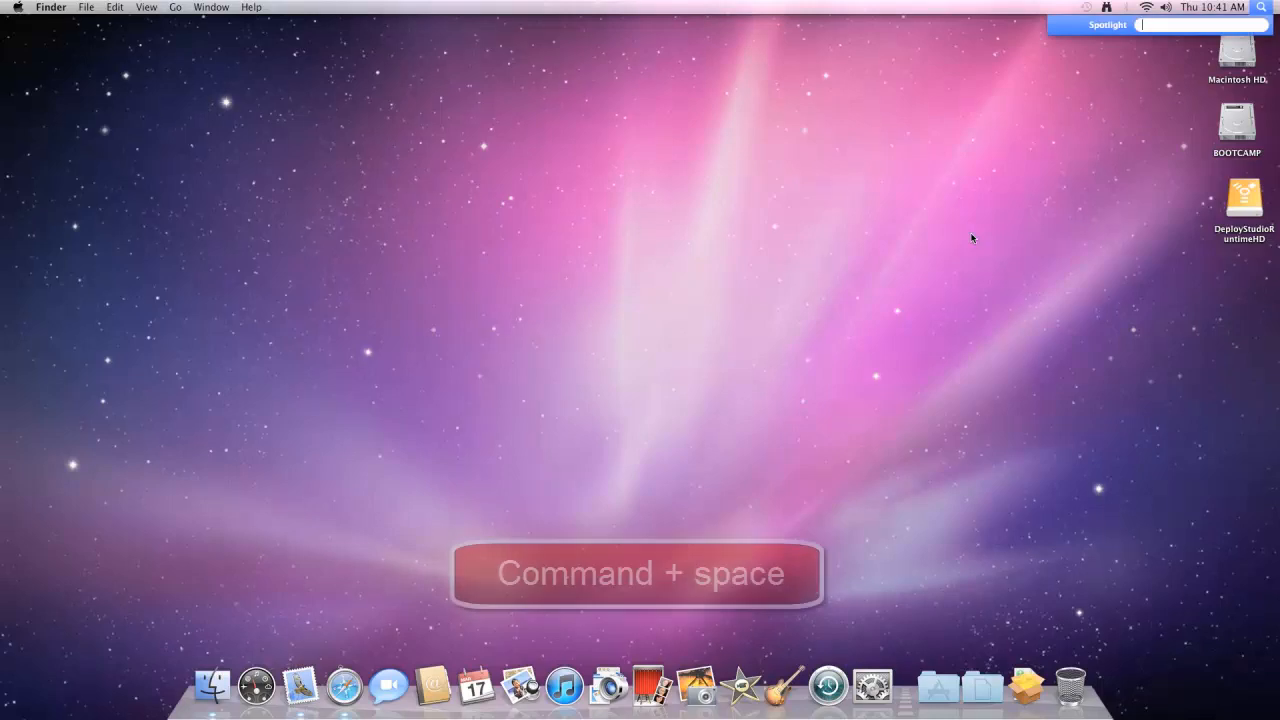
- Launch Pages through Spotlight and create a new document from the Blank template
{"action": "type", "text": "pages"}
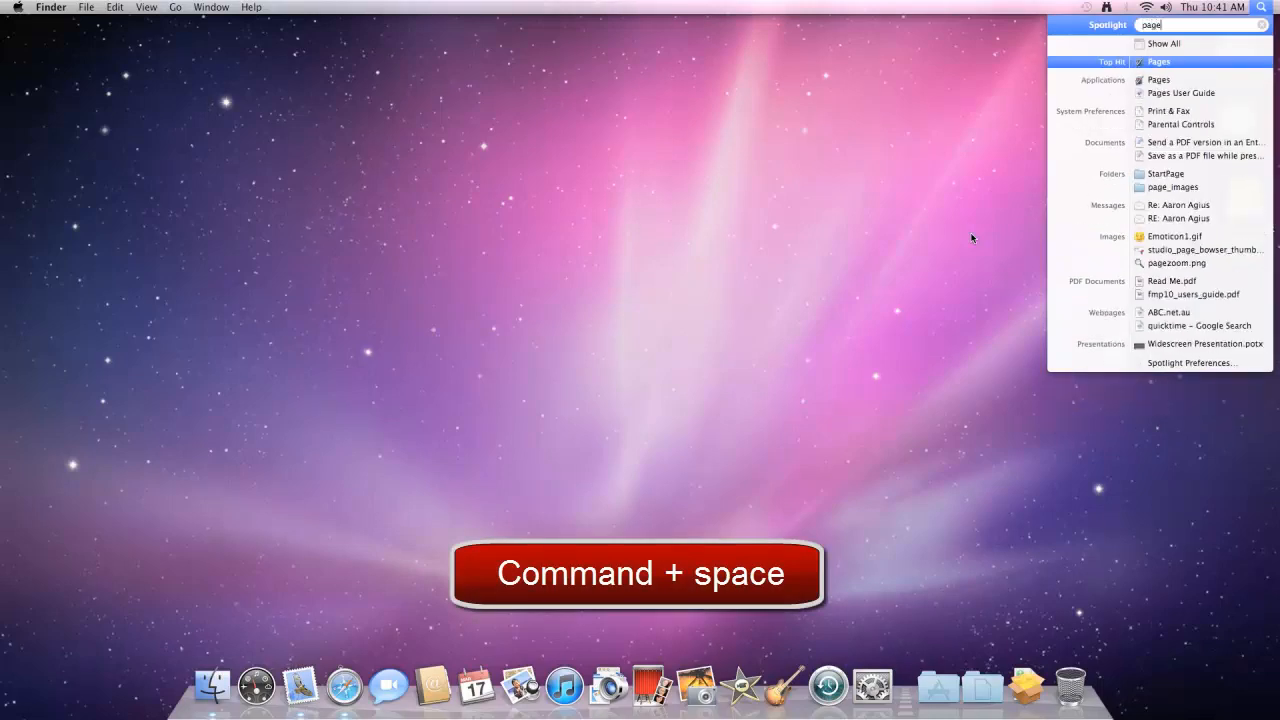
{"action": "left_click", "coordinate": [1157, 63]}
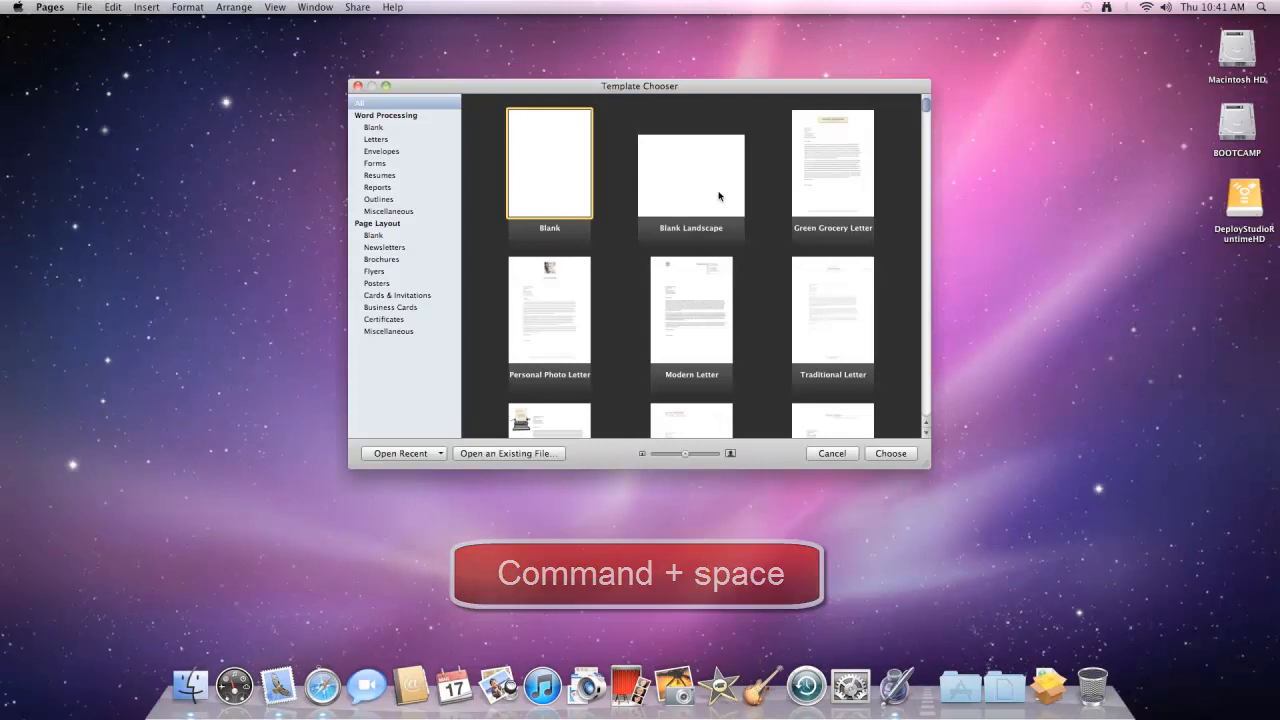
{"action": "left_click_drag", "start_coordinate": [641, 93], "coordinate": [573, 81]}
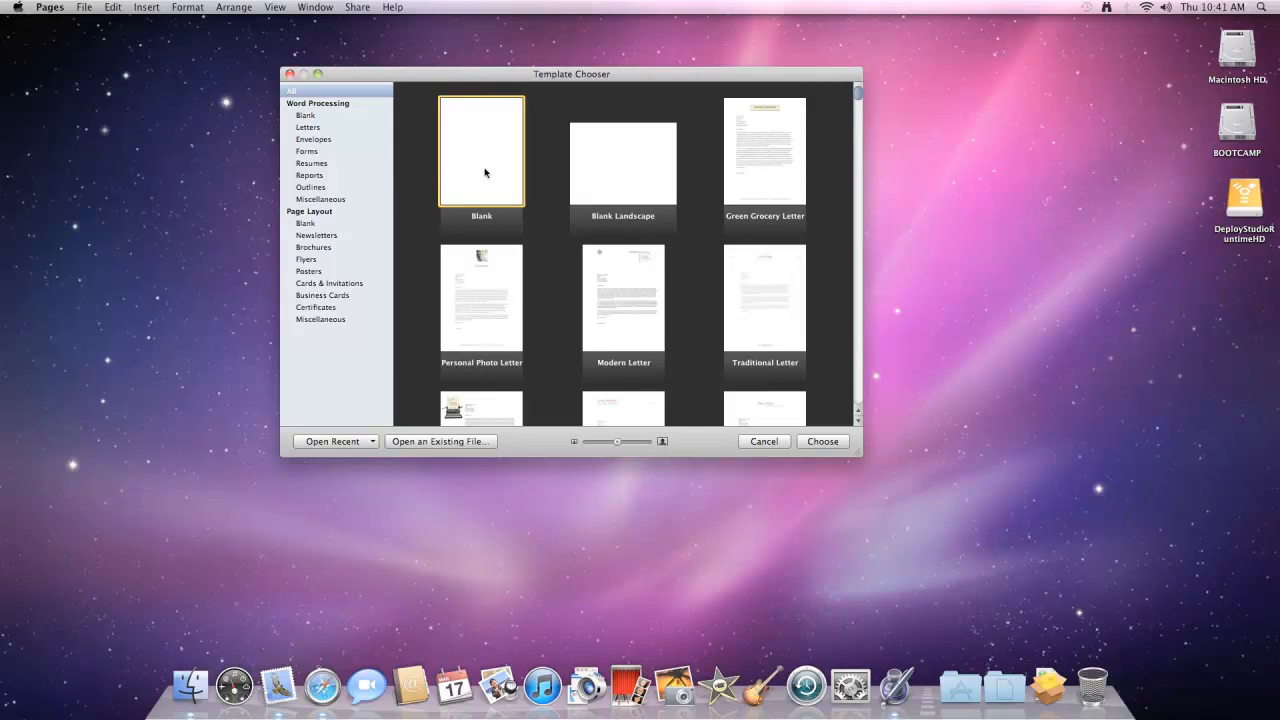
{"action": "left_click", "coordinate": [820, 444]}
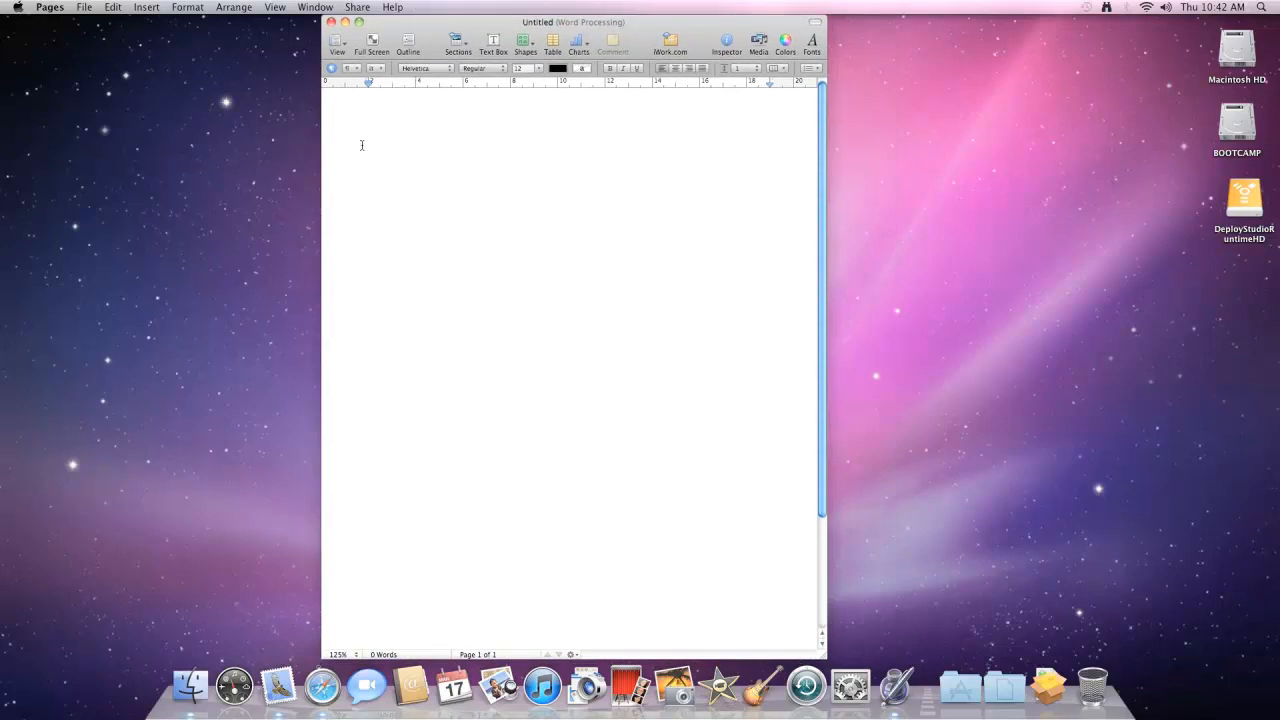
- Set the document's page setup paper size to A4 and confirm
{"action": "left_click", "coordinate": [84, 8]}
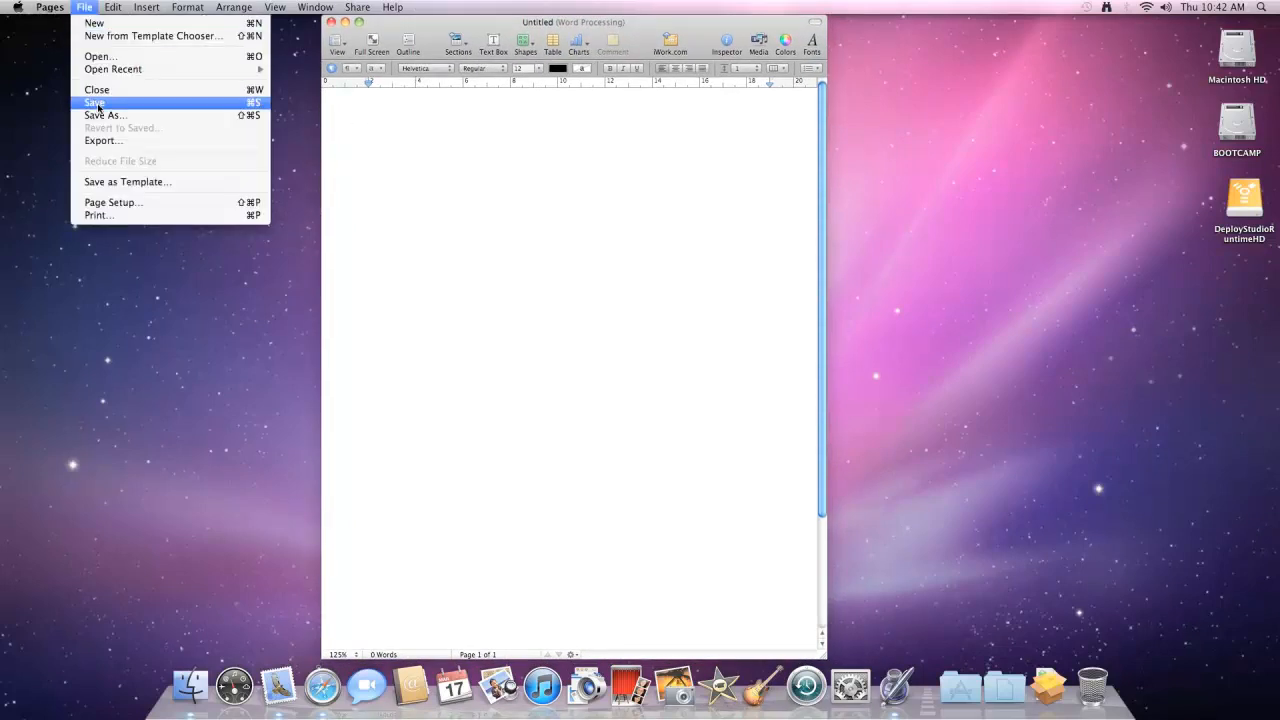
{"action": "left_click", "coordinate": [111, 204]}
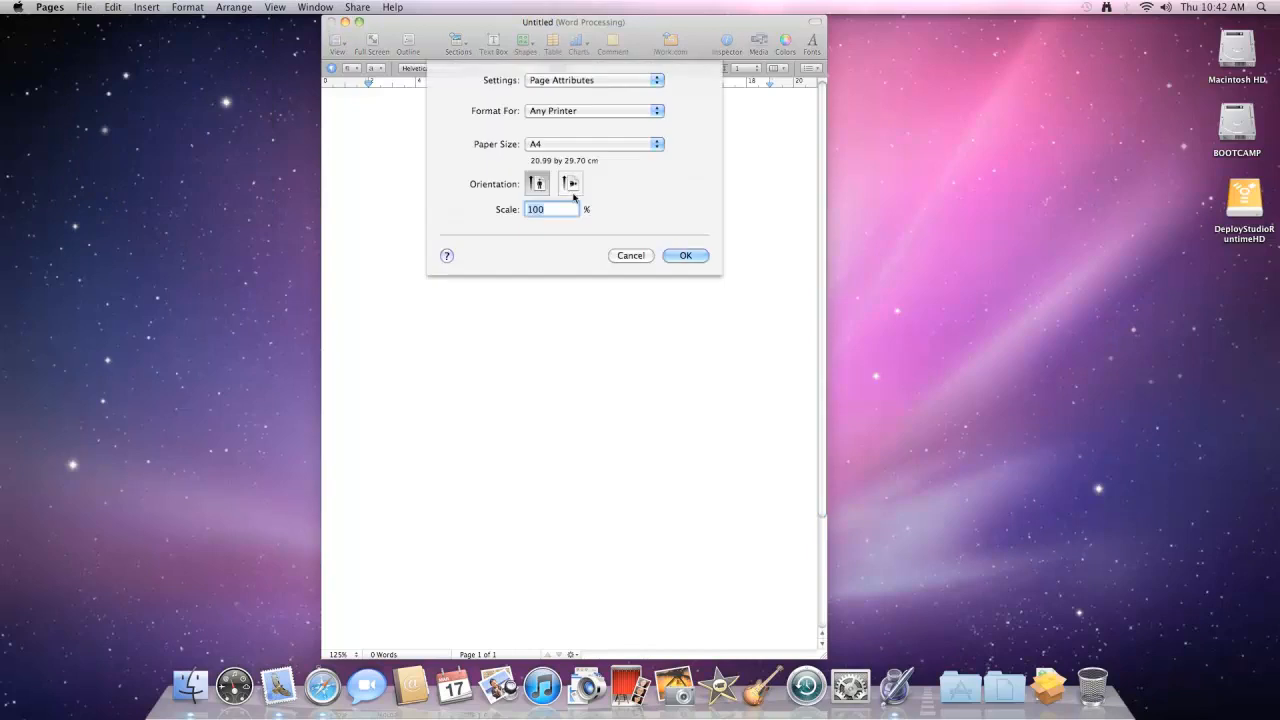
{"action": "left_click", "coordinate": [657, 146]}
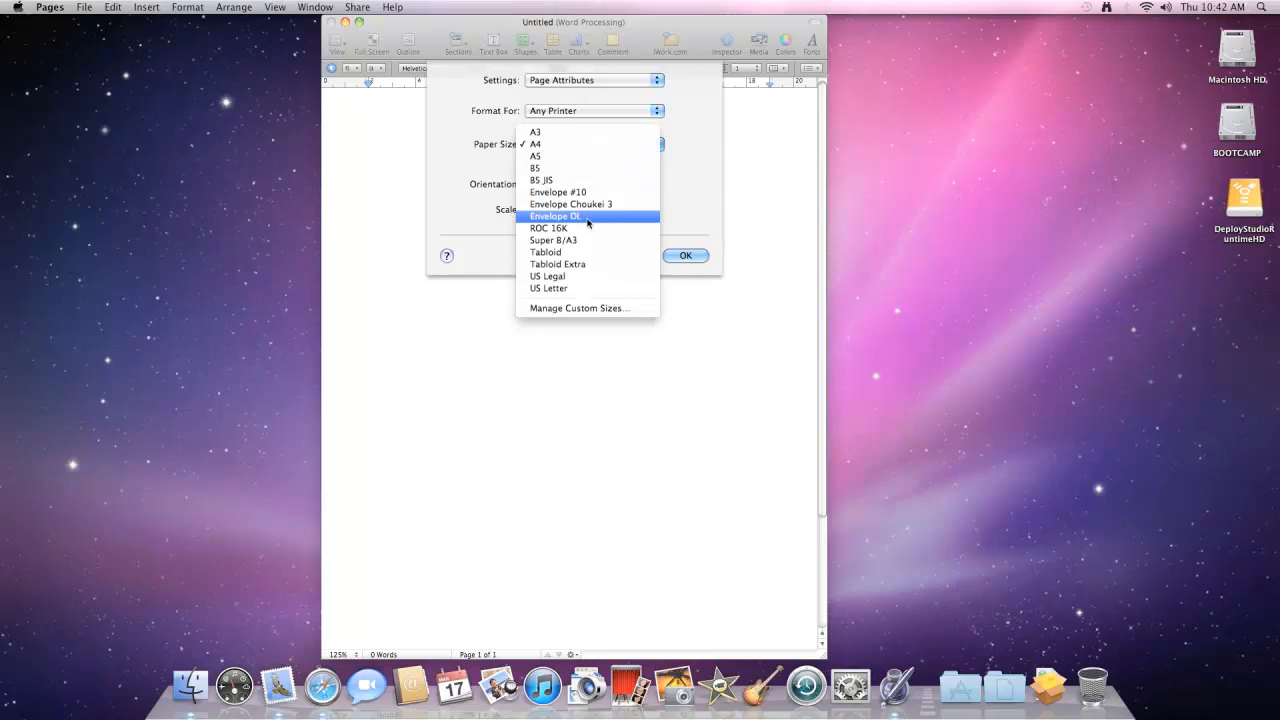
{"action": "left_click", "coordinate": [534, 148]}
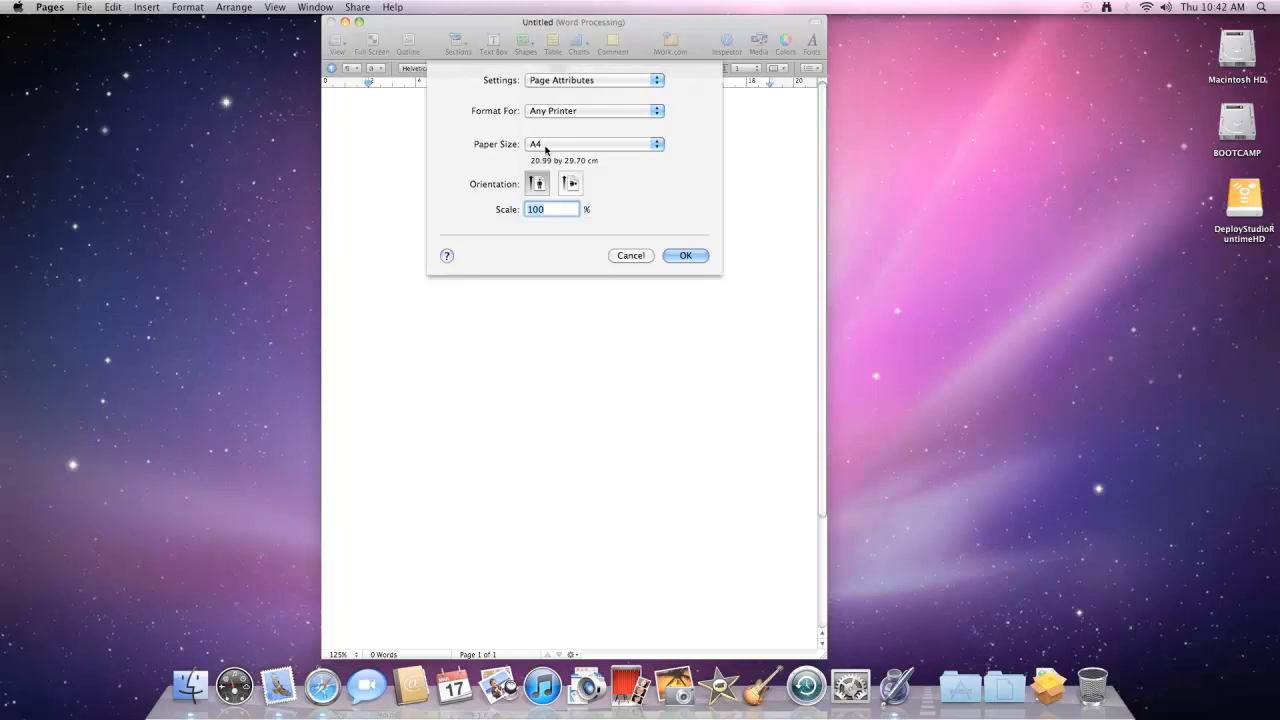
{"action": "left_click", "coordinate": [686, 257]}
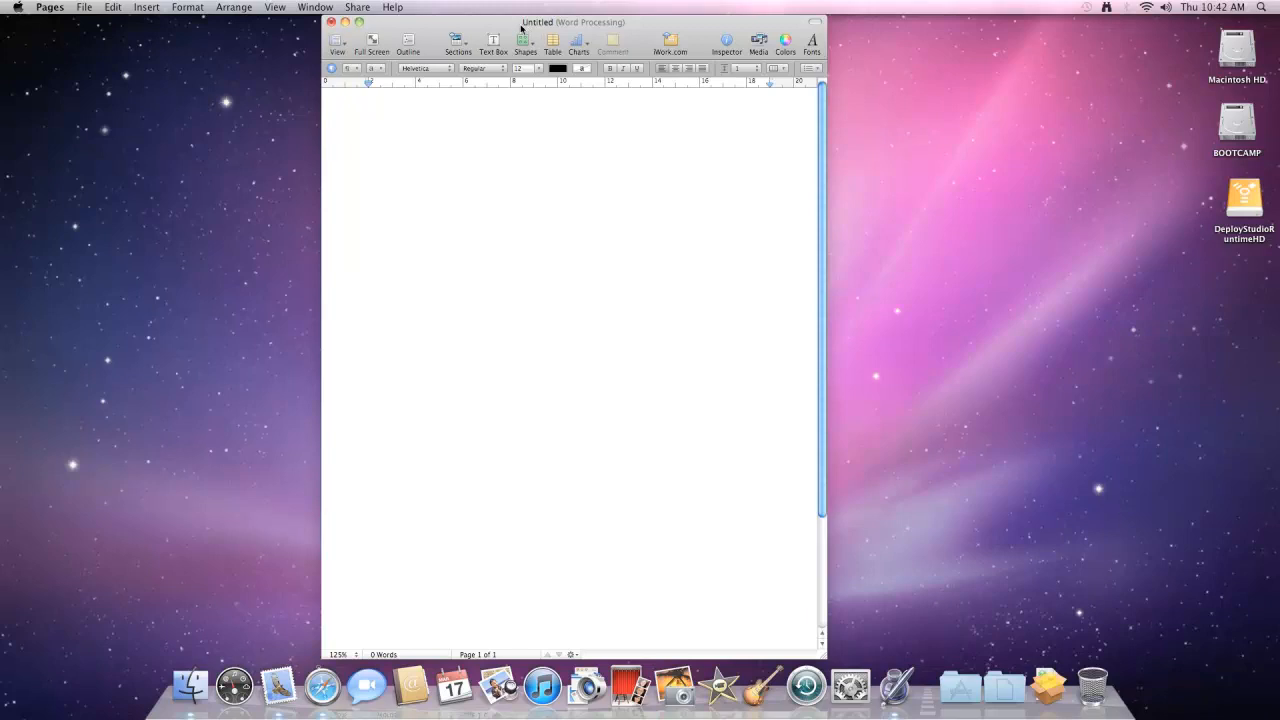
{"action": "left_click", "coordinate": [85, 7]}
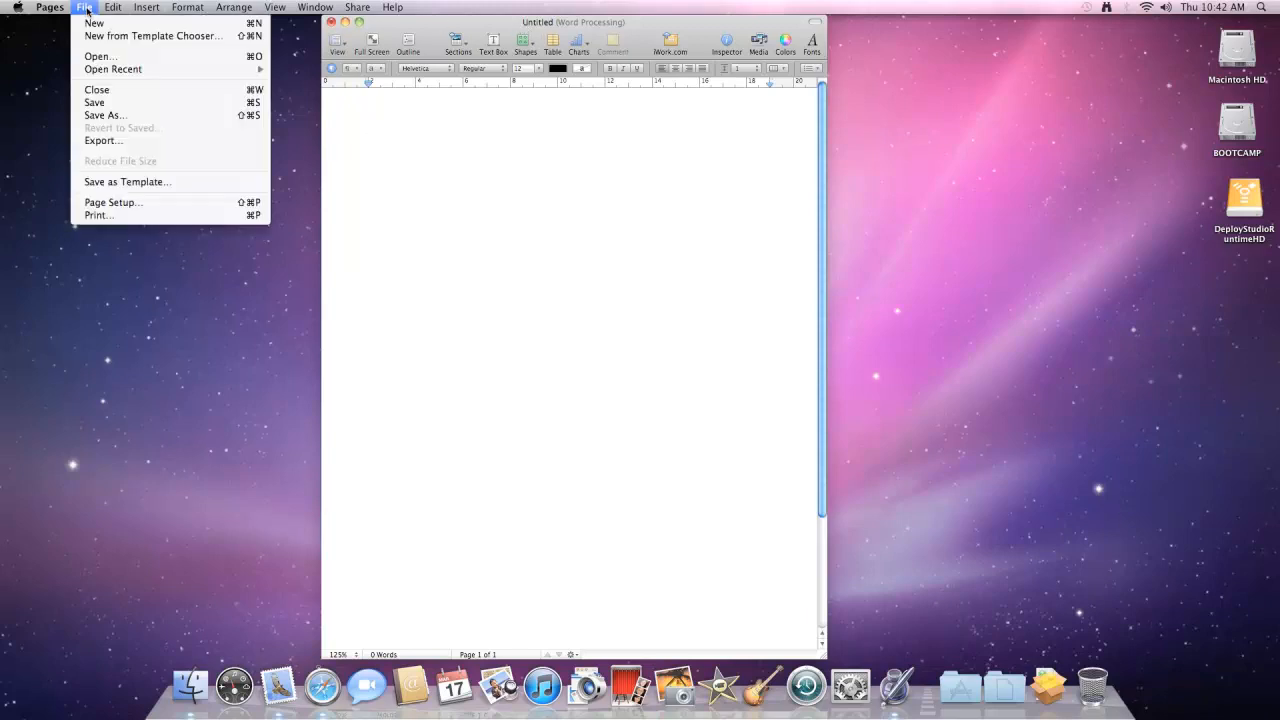
{"action": "left_click", "coordinate": [113, 108]}
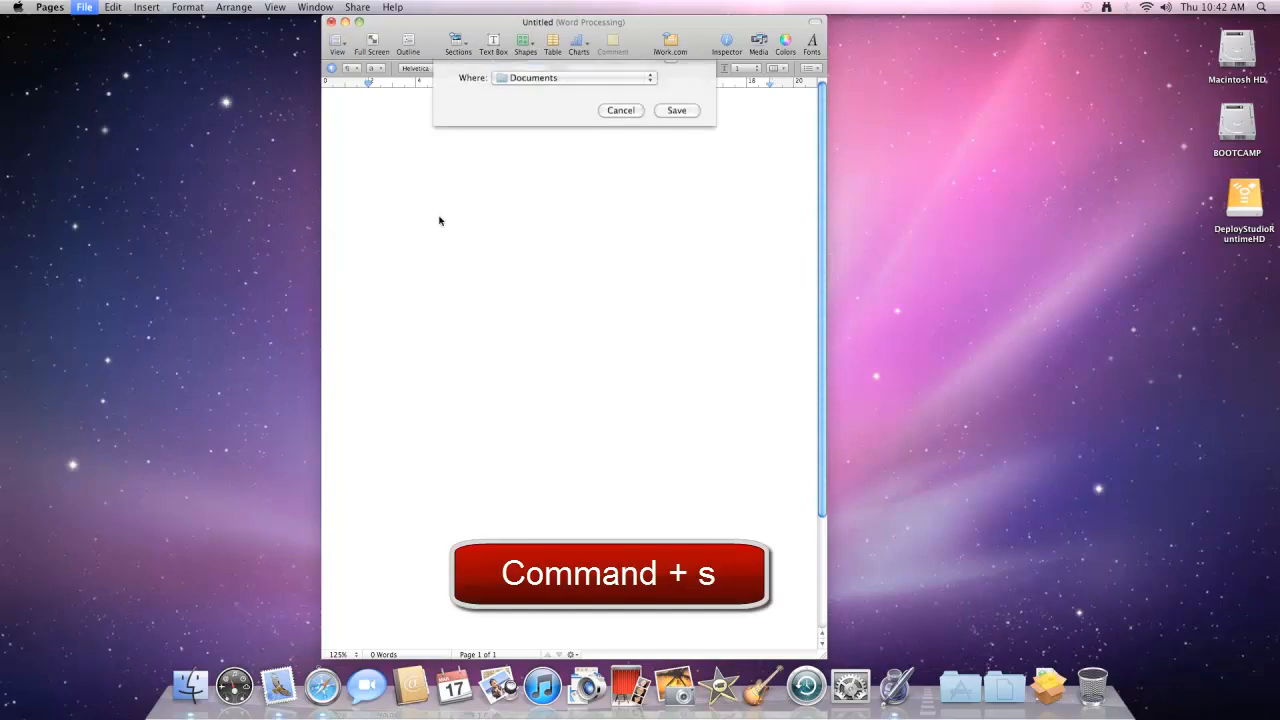
{"action": "left_click", "coordinate": [621, 138]}
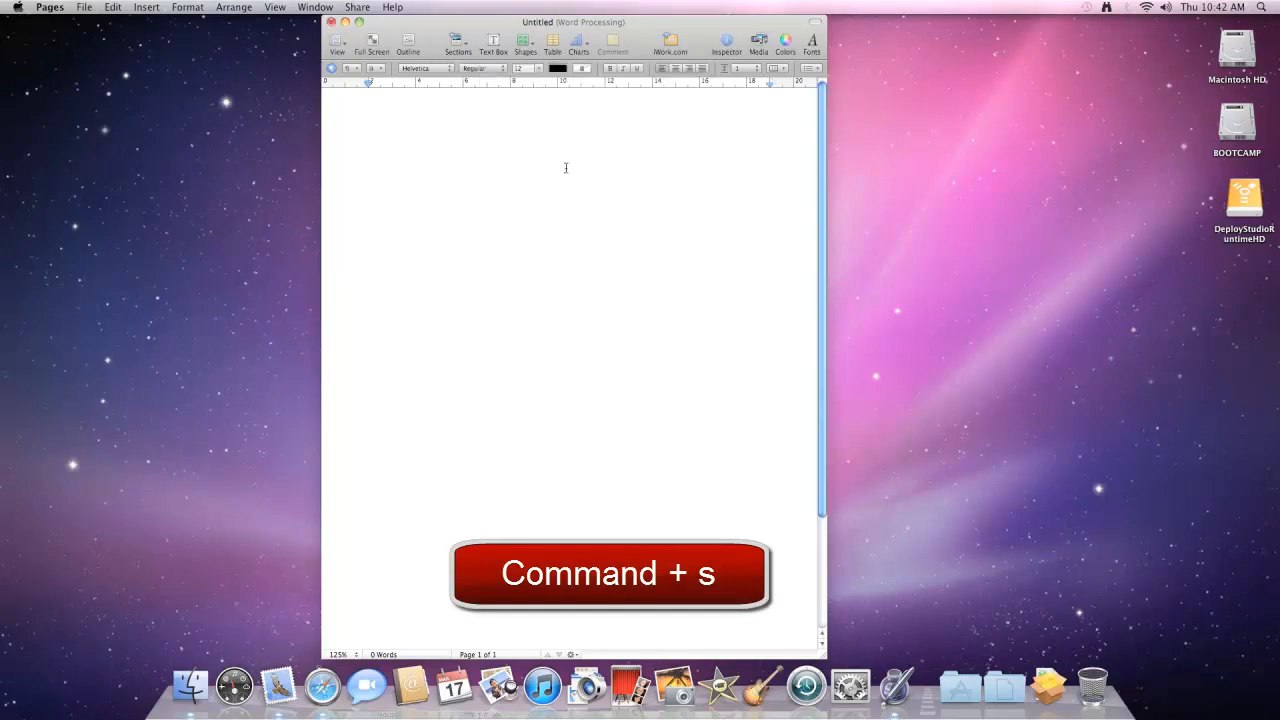
- Save the document as test page number one in the Documents folder
{"action": "key", "text": "super+s"}
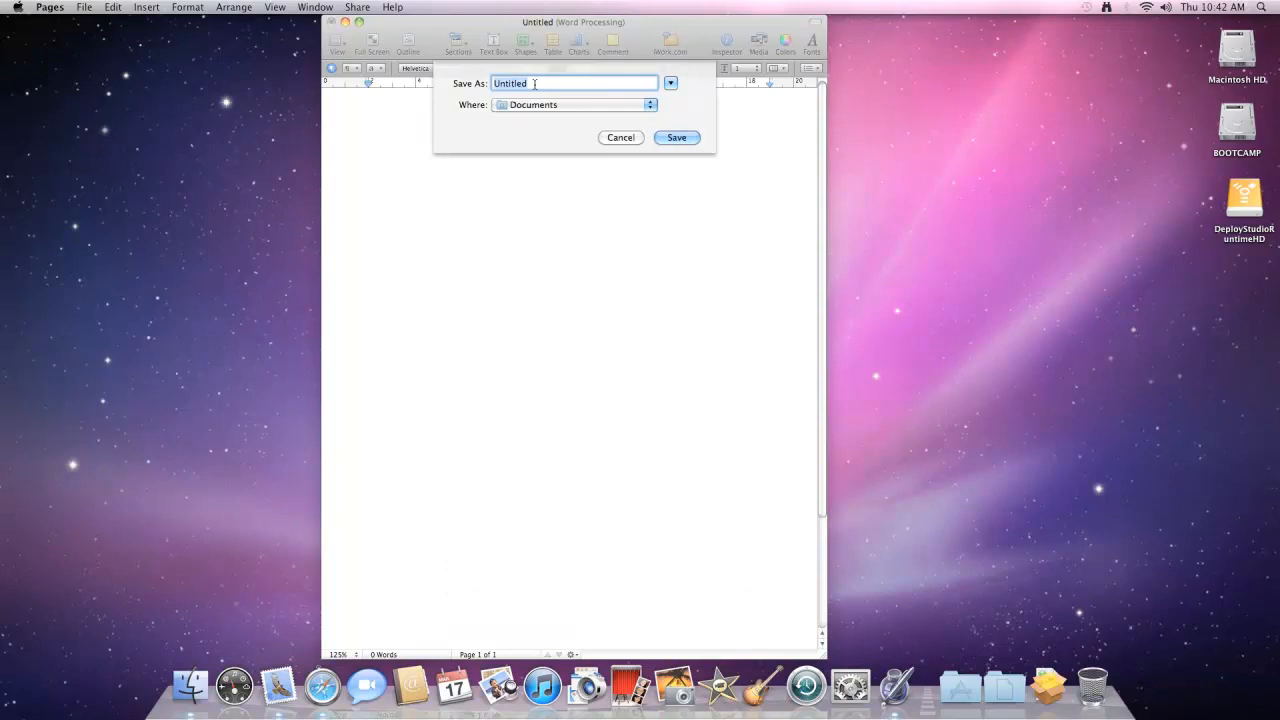
{"action": "type", "text": "test page number one"}
{"action": "left_click", "coordinate": [671, 84]}
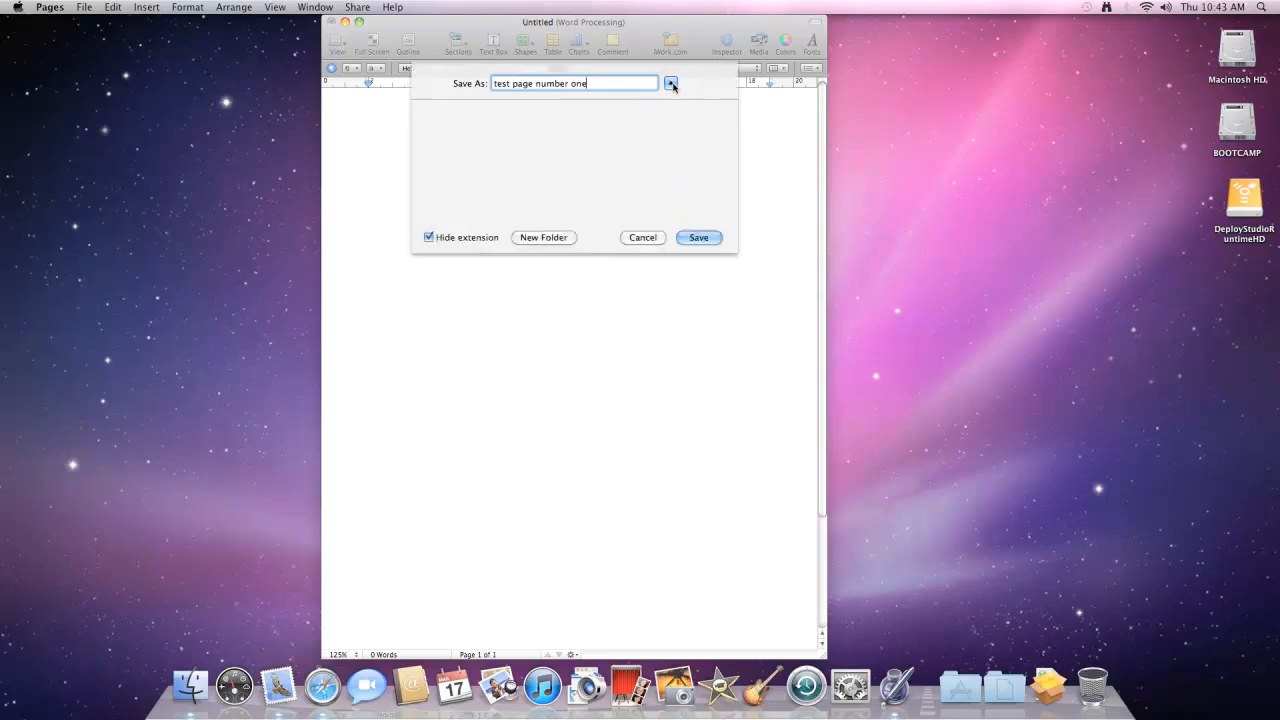
{"action": "left_click_drag", "start_coordinate": [496, 148], "coordinate": [486, 166]}
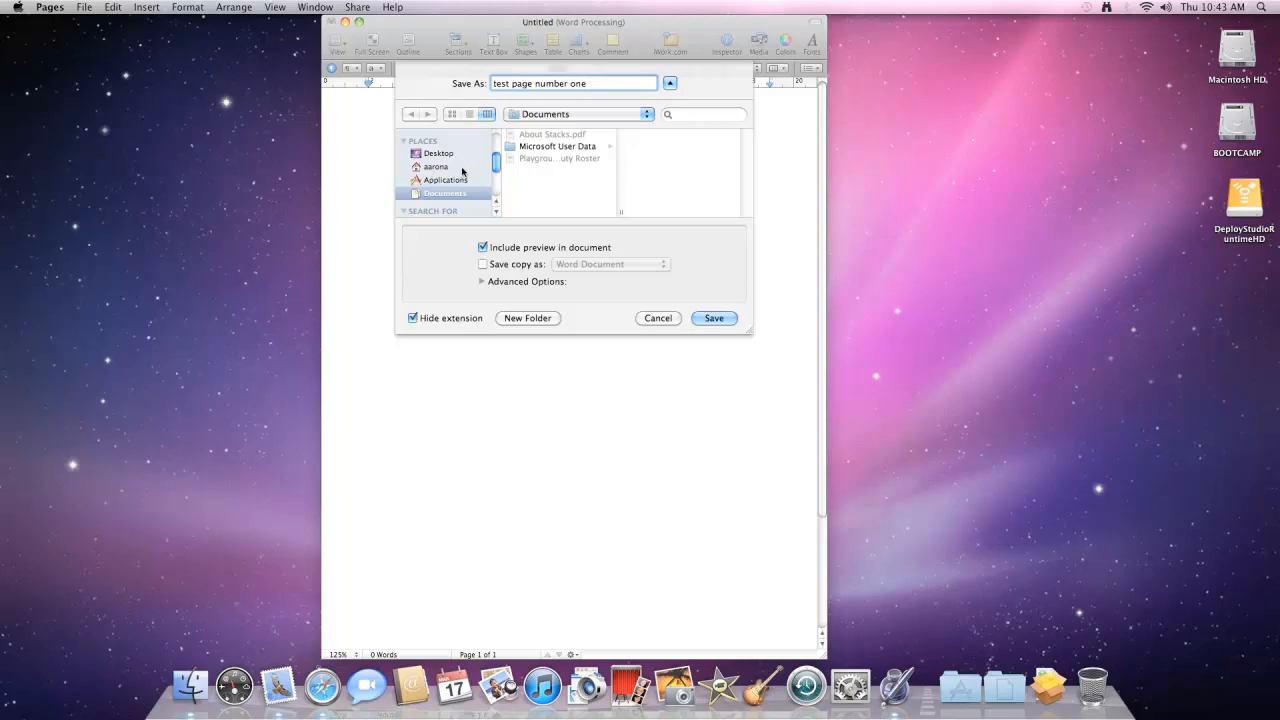
{"action": "left_click", "coordinate": [439, 167]}
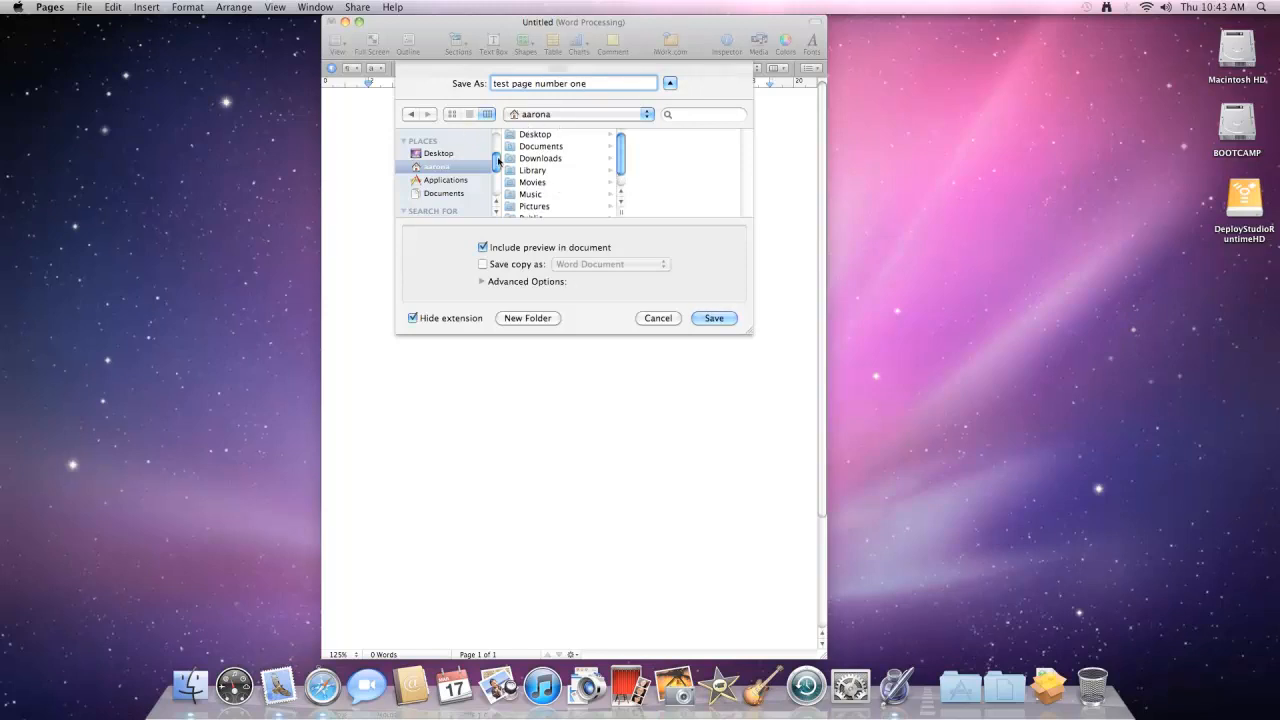
{"action": "left_click", "coordinate": [644, 118]}
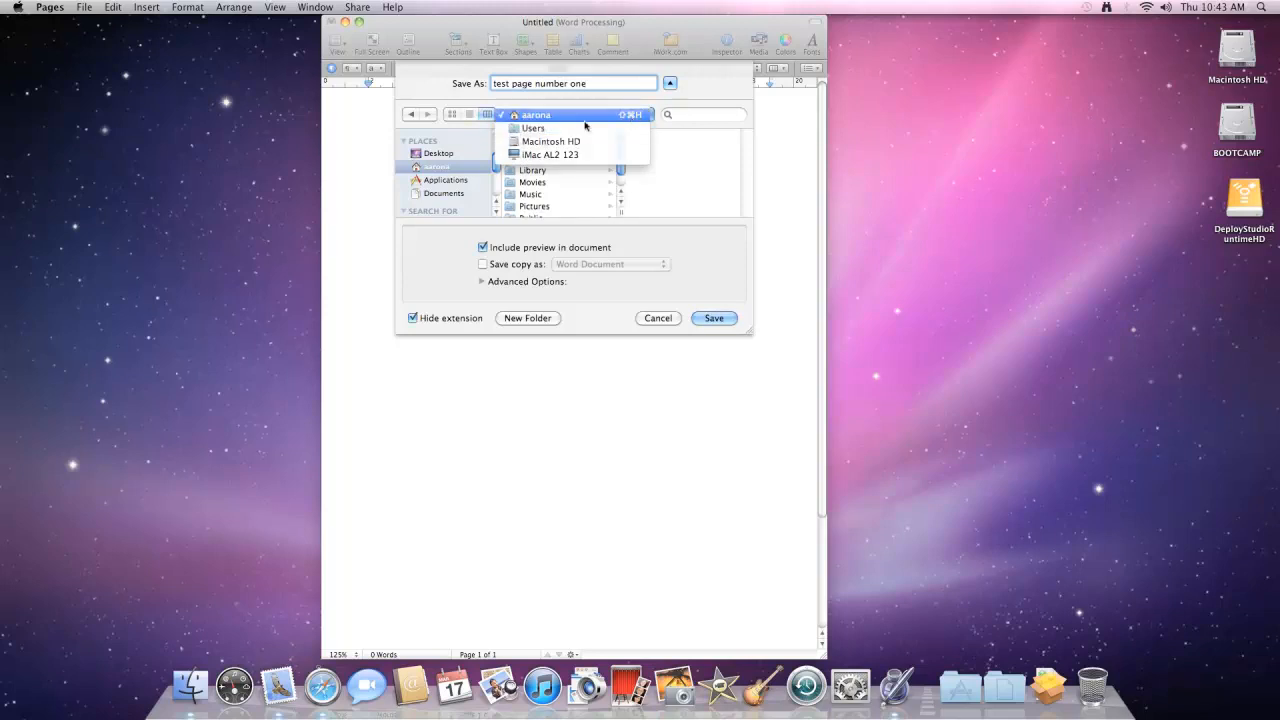
{"action": "left_click", "coordinate": [536, 116]}
{"action": "left_click", "coordinate": [440, 193]}
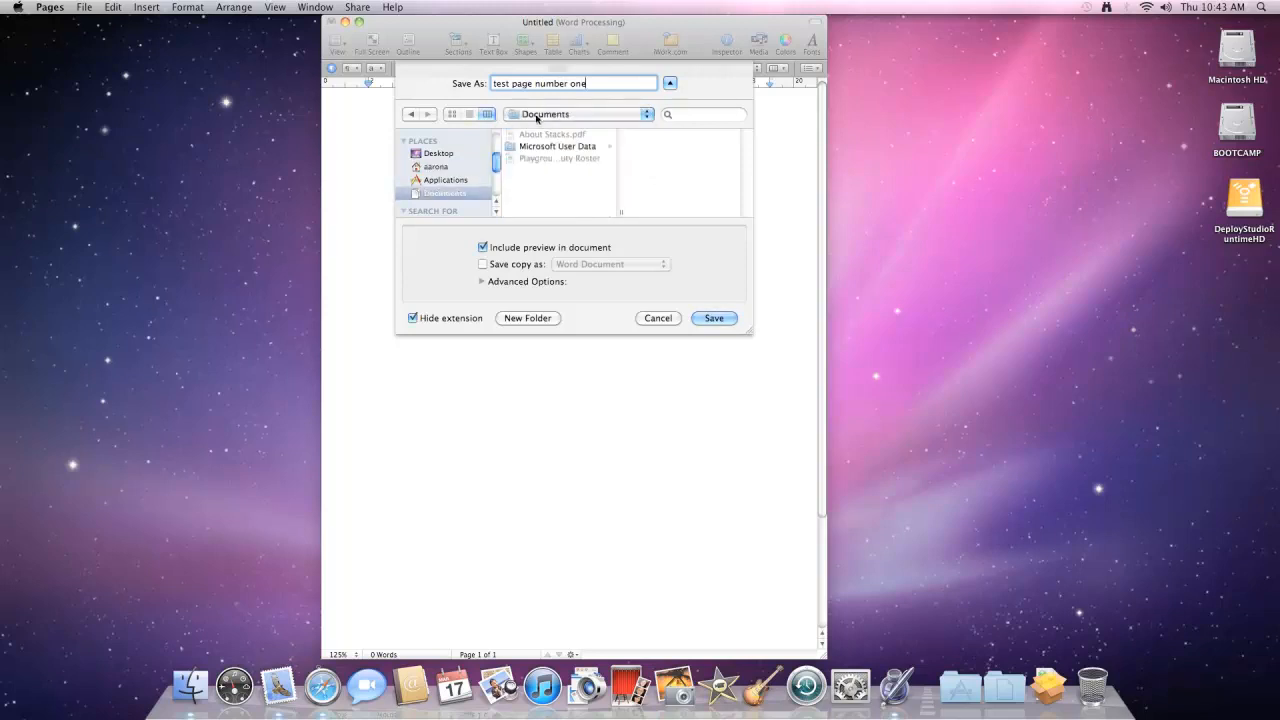
{"action": "left_click", "coordinate": [702, 319]}
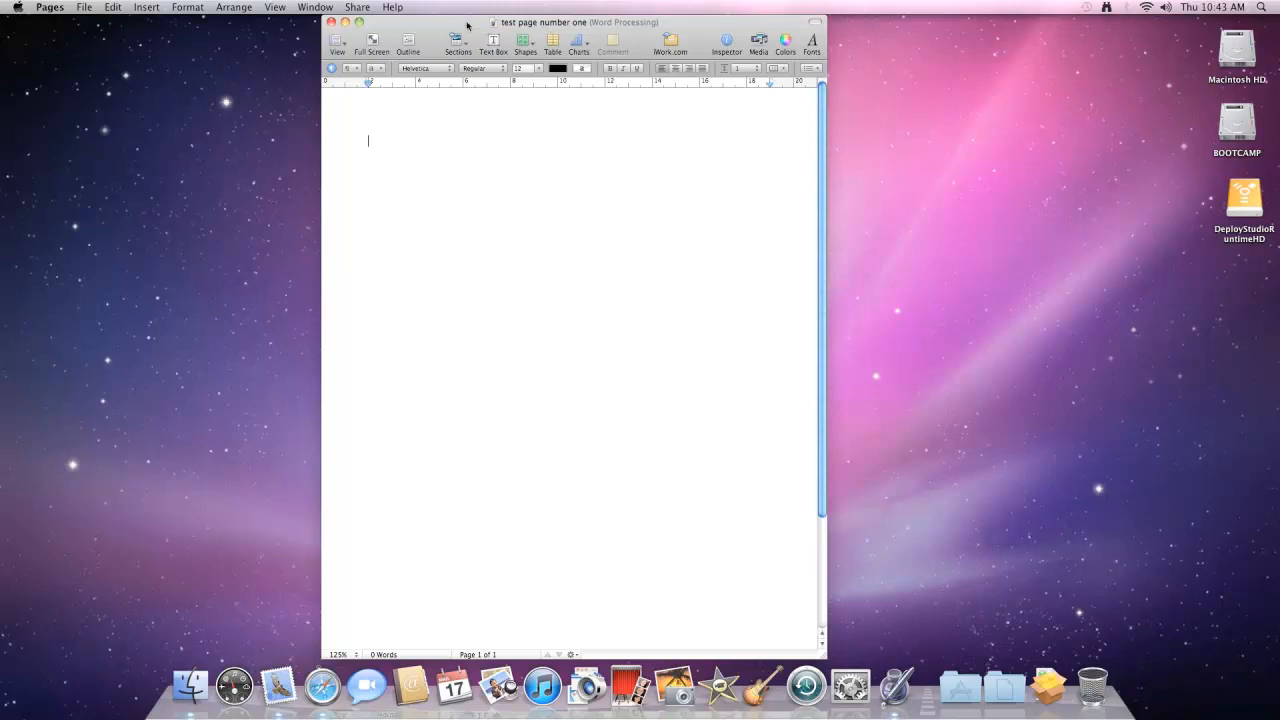
- Type a first run of random placeholder letters at the start of the document
{"action": "left_click_drag", "start_coordinate": [468, 28], "coordinate": [423, 26]}
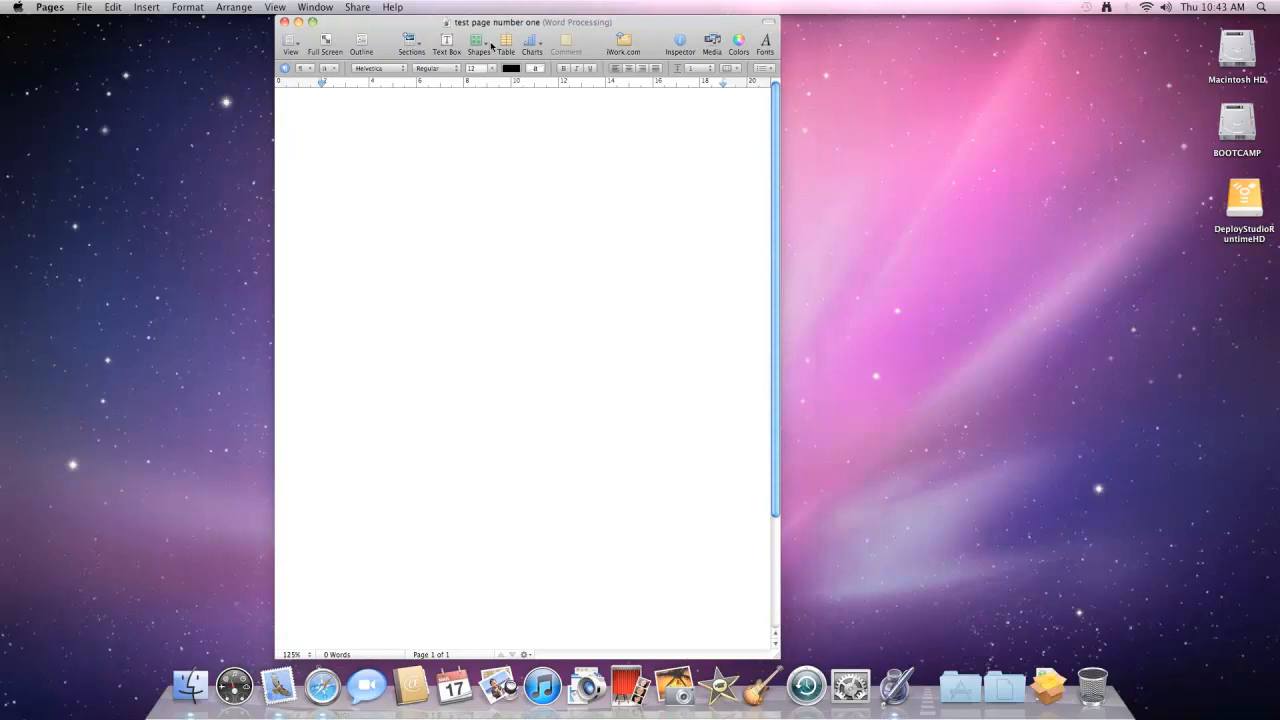
{"action": "type", "text": "s"}
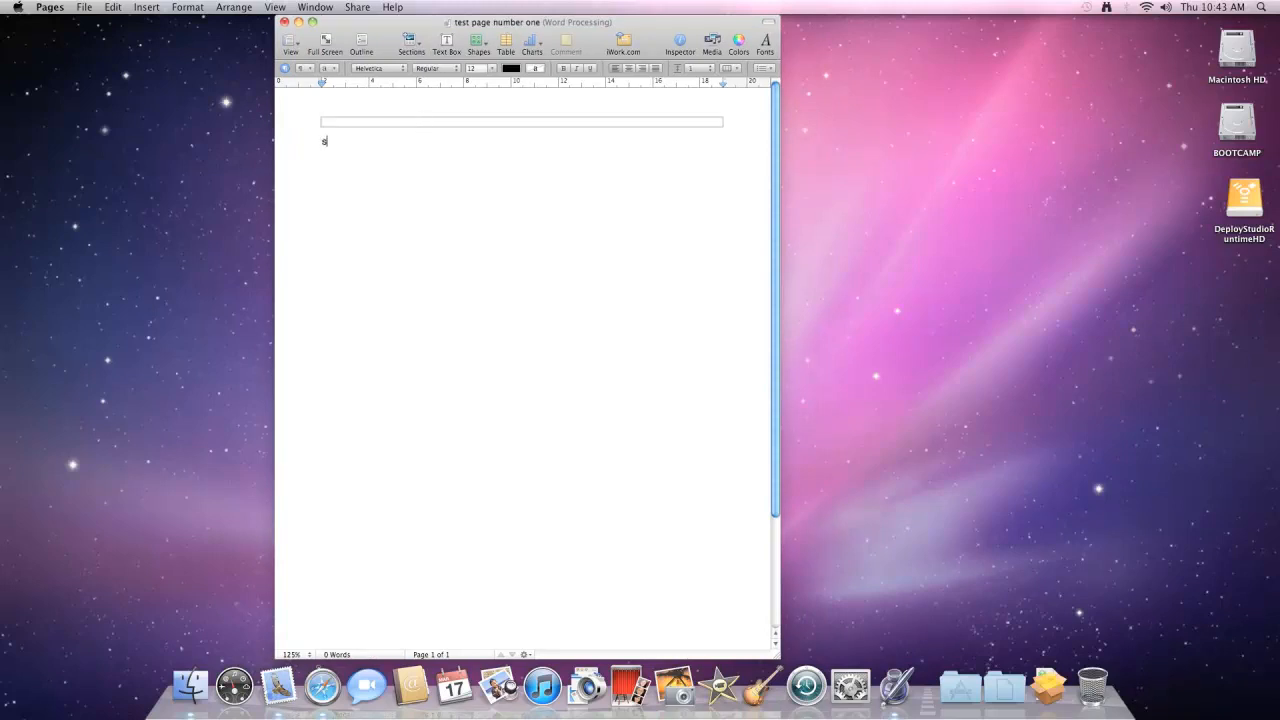
{"action": "type", "text": "lkkdkdjjfjdllslkdjfjslldkfjsd"}
- Set the font size to 64 pt and type another run of random letters
{"action": "left_click", "coordinate": [493, 71]}
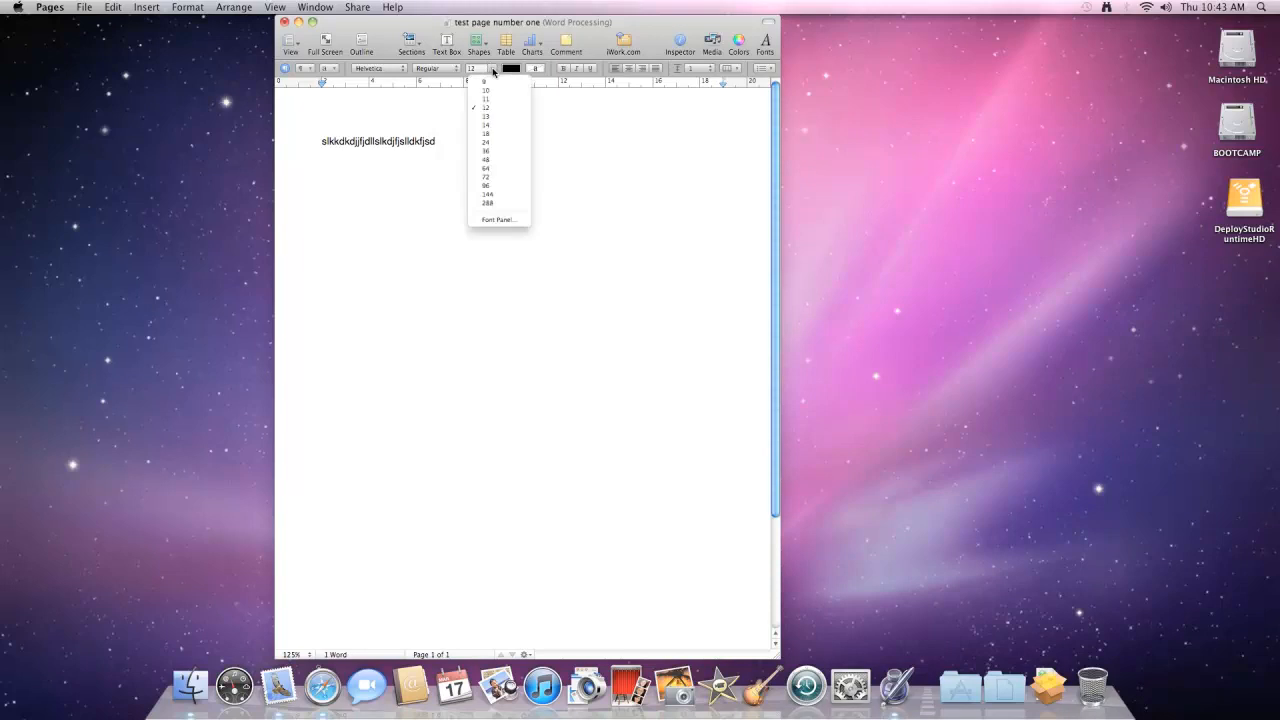
{"action": "left_click", "coordinate": [493, 170]}
{"action": "type", "text": "kjsdjkfjlksdjkfksjdlkjfk"}
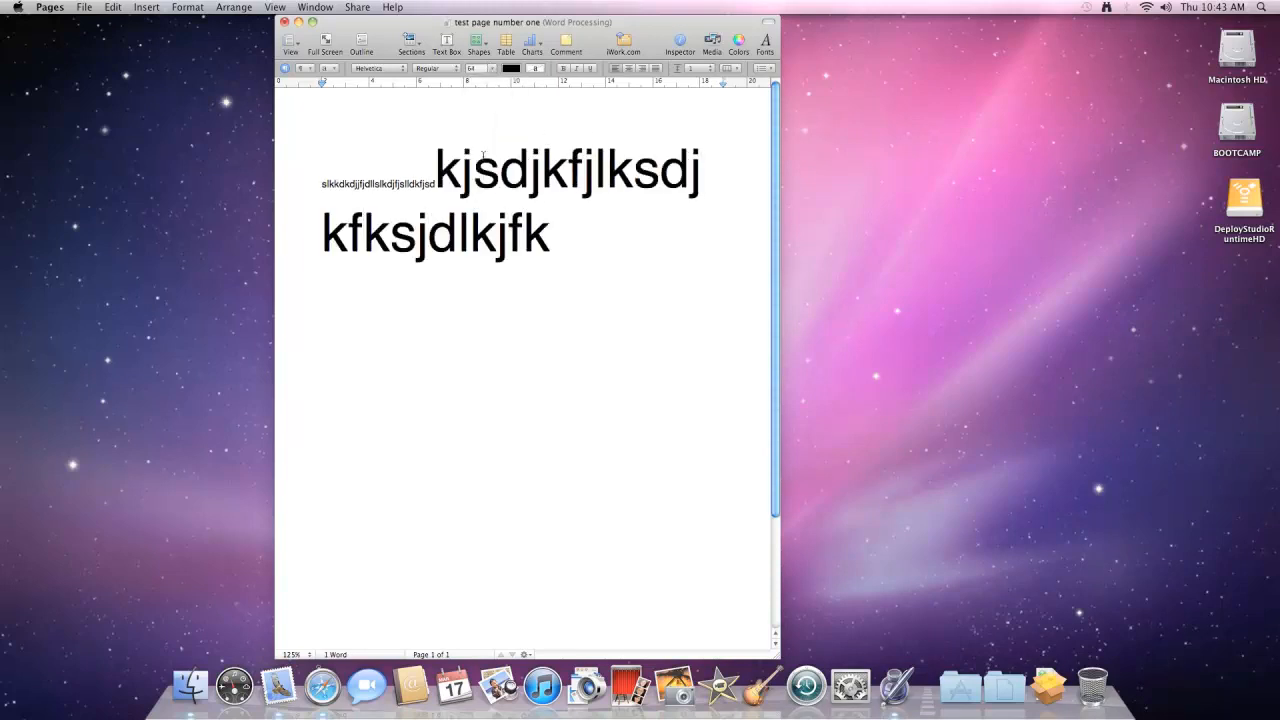
- Switch the font size to 36 pt and type a further run of random letters
{"action": "left_click", "coordinate": [493, 70]}
{"action": "left_click", "coordinate": [493, 152]}
{"action": "type", "text": "jkdfjhsjfjjsfhjsd"}
{"action": "type", "text": "fjkhsdkjhfjks"}
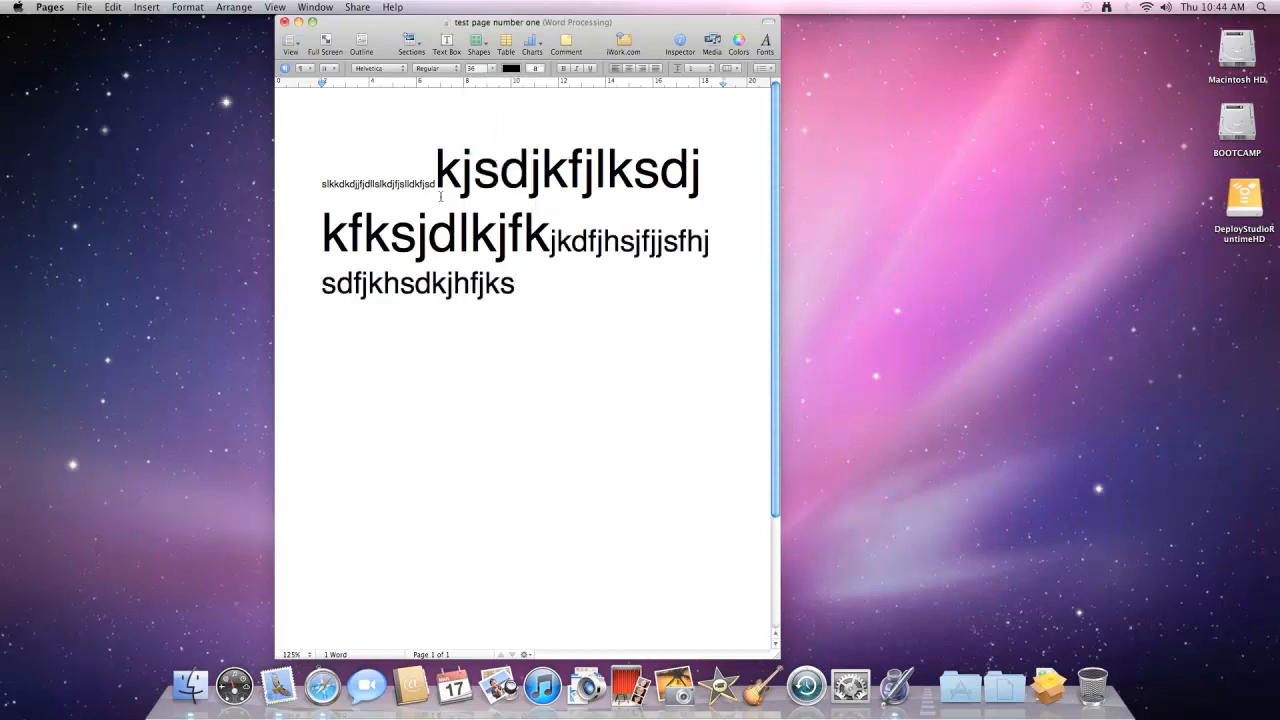
- Enlarge the first small run of text to 24 pt
{"action": "left_click_drag", "start_coordinate": [434, 184], "coordinate": [318, 187]}
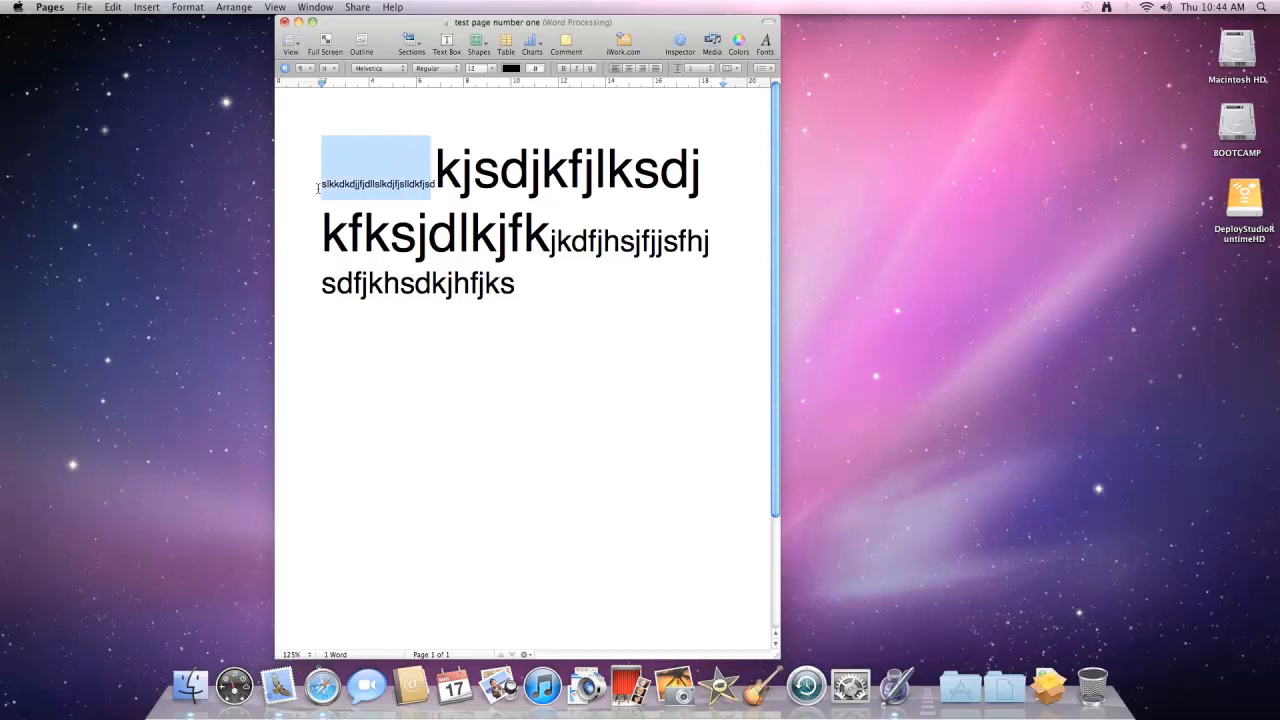
{"action": "left_click", "coordinate": [491, 68]}
{"action": "left_click", "coordinate": [488, 145]}
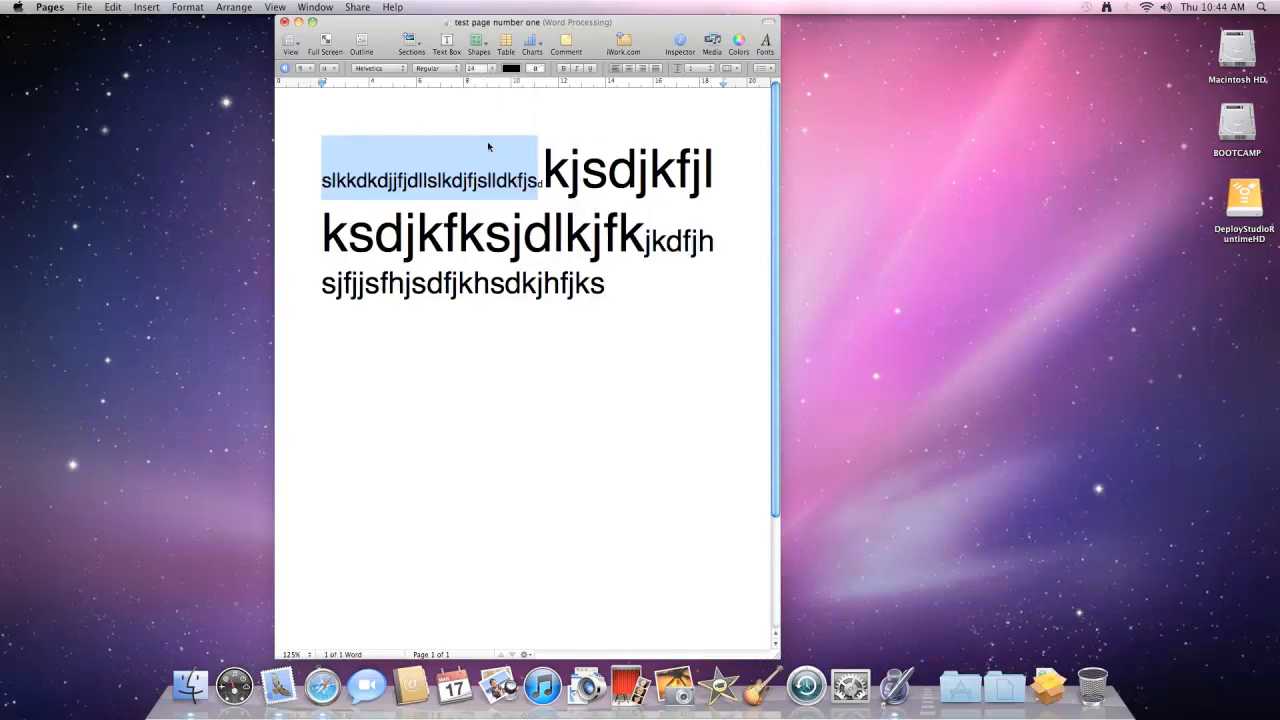
{"action": "left_click", "coordinate": [624, 300]}
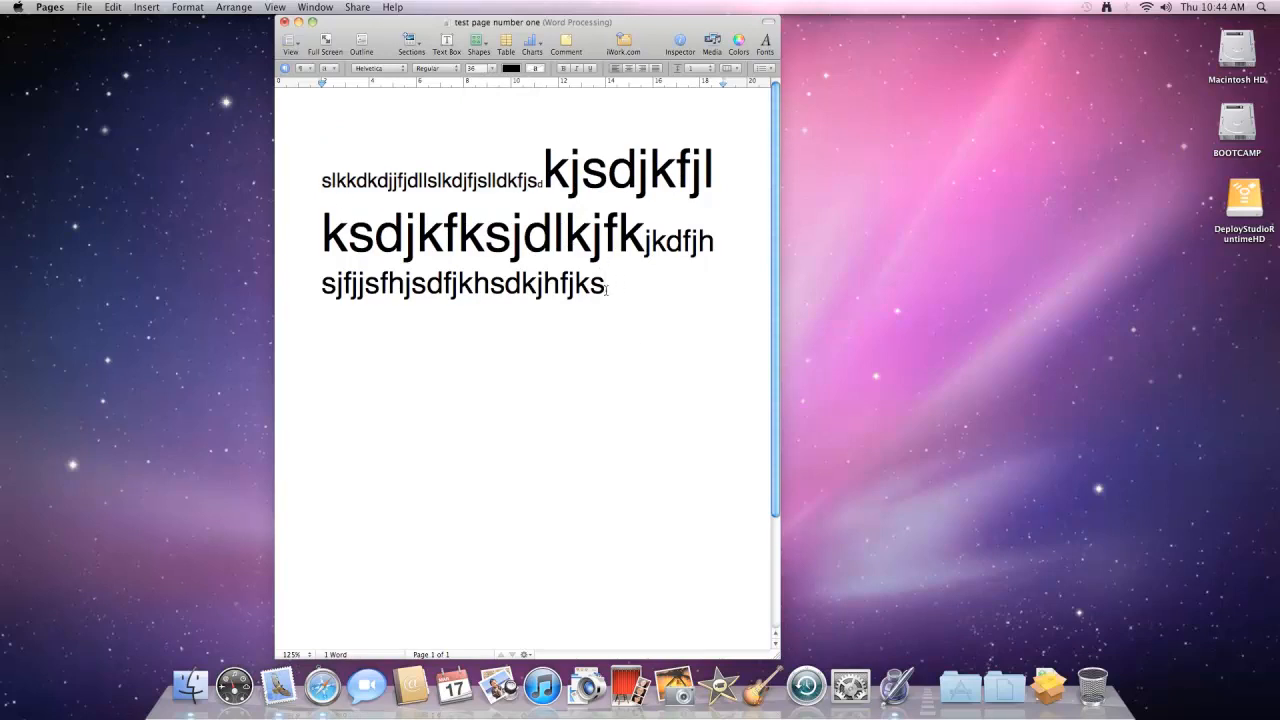
- Color all the text orange-red
{"action": "left_click_drag", "start_coordinate": [605, 284], "coordinate": [309, 180]}
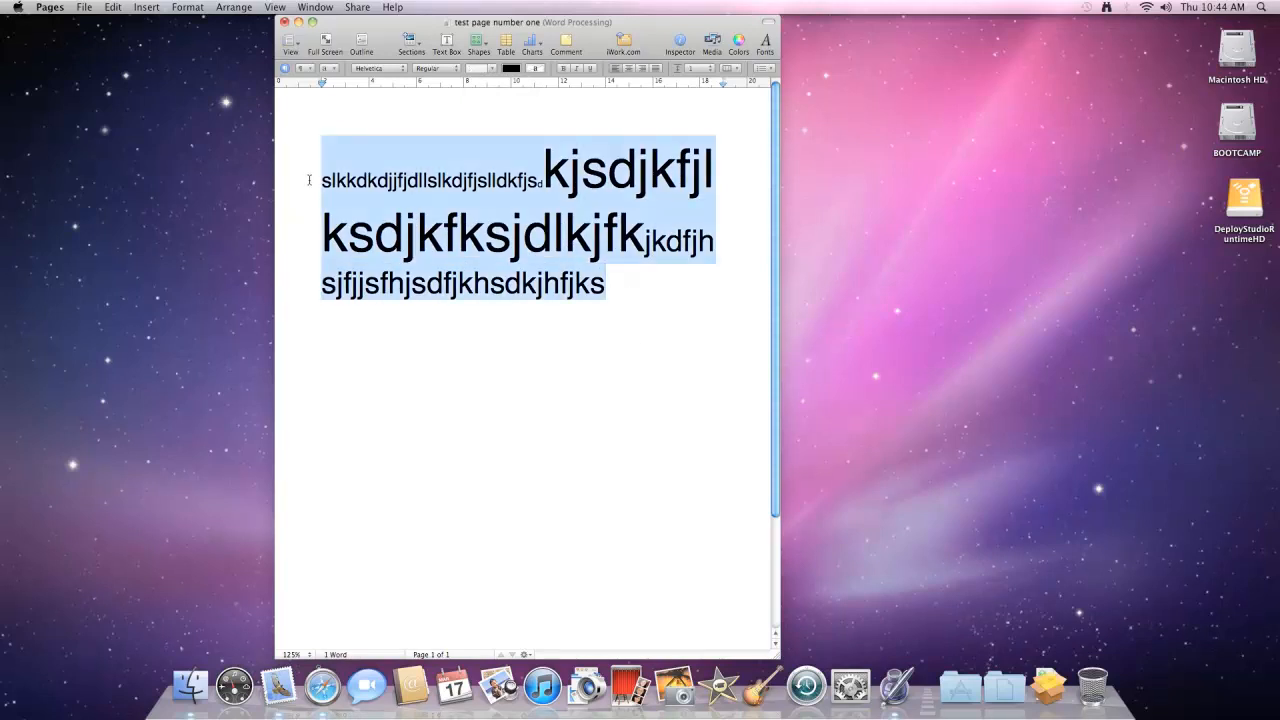
{"action": "left_click", "coordinate": [513, 69]}
{"action": "left_click", "coordinate": [544, 119]}
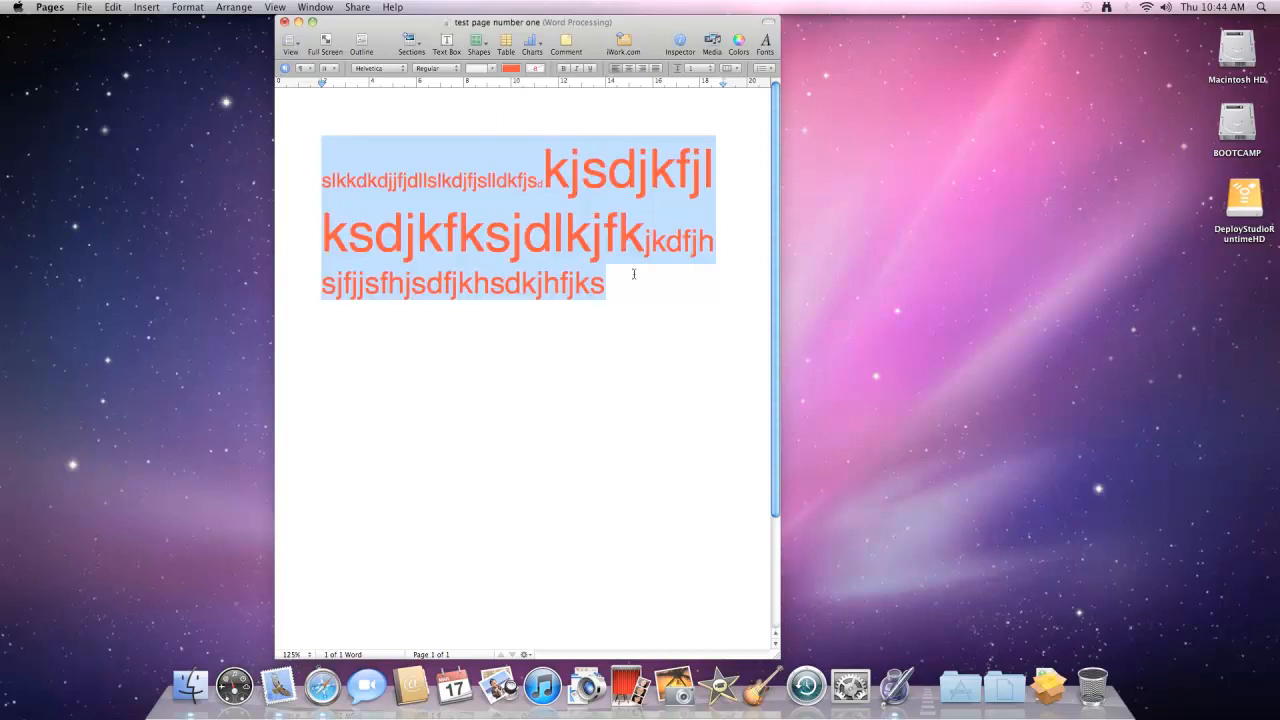
{"action": "left_click", "coordinate": [638, 282]}
- Recolor all the text blue
{"action": "left_click_drag", "start_coordinate": [611, 287], "coordinate": [321, 177]}
{"action": "left_click", "coordinate": [515, 69]}
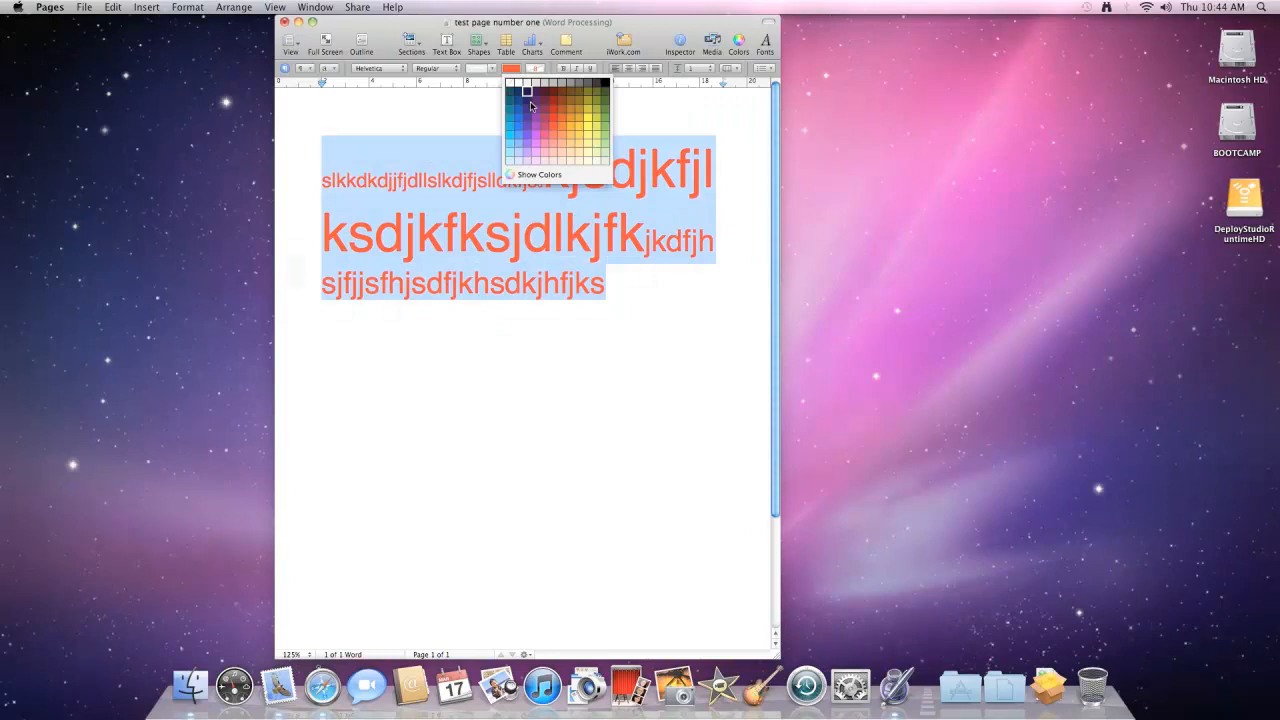
{"action": "left_click", "coordinate": [520, 127]}
{"action": "left_click", "coordinate": [634, 288]}
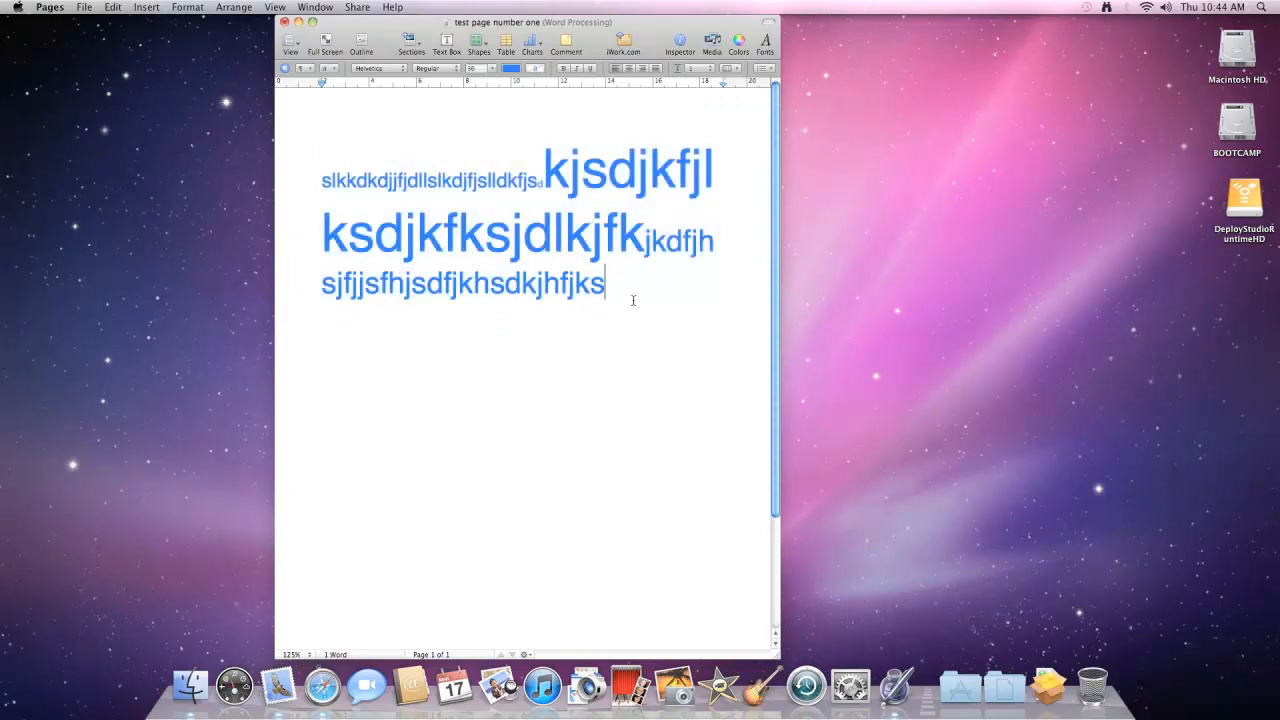
- Start a new paragraph in the Jazz LET font and type two lines of random letters
{"action": "key", "text": "Return"}
{"action": "left_click", "coordinate": [377, 69]}
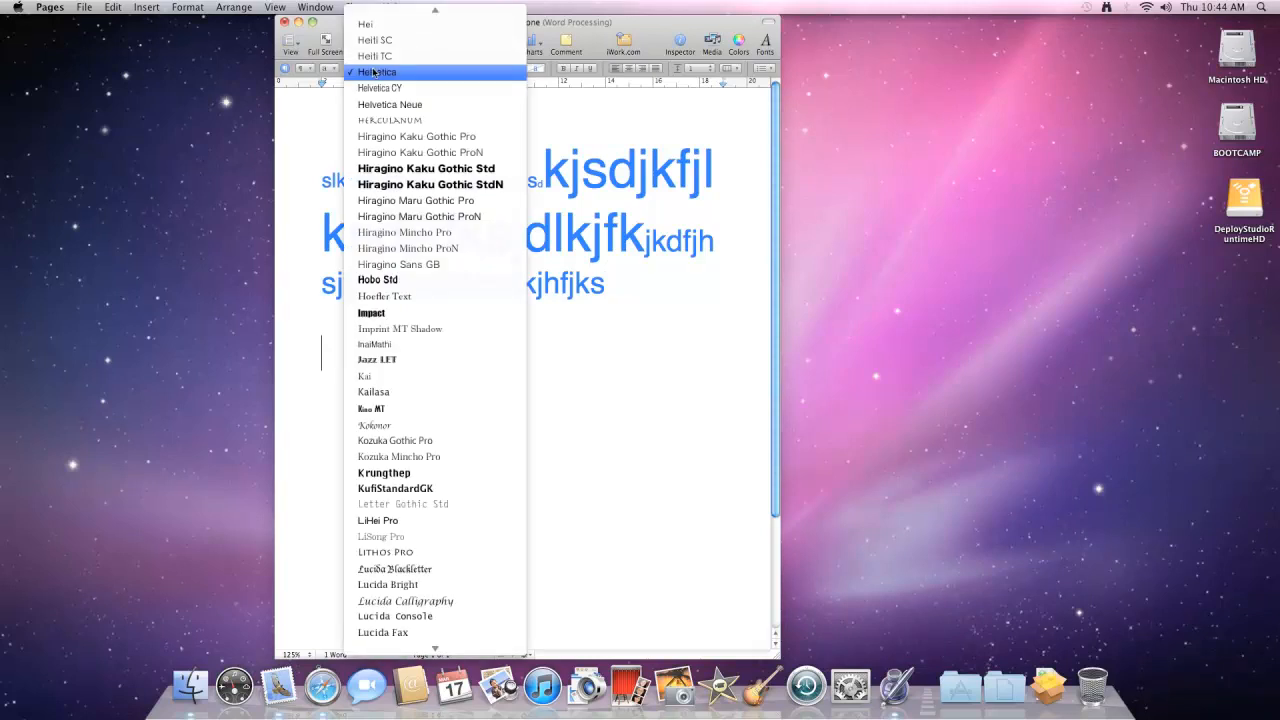
{"action": "left_click", "coordinate": [404, 360]}
{"action": "type", "text": "klsk"}
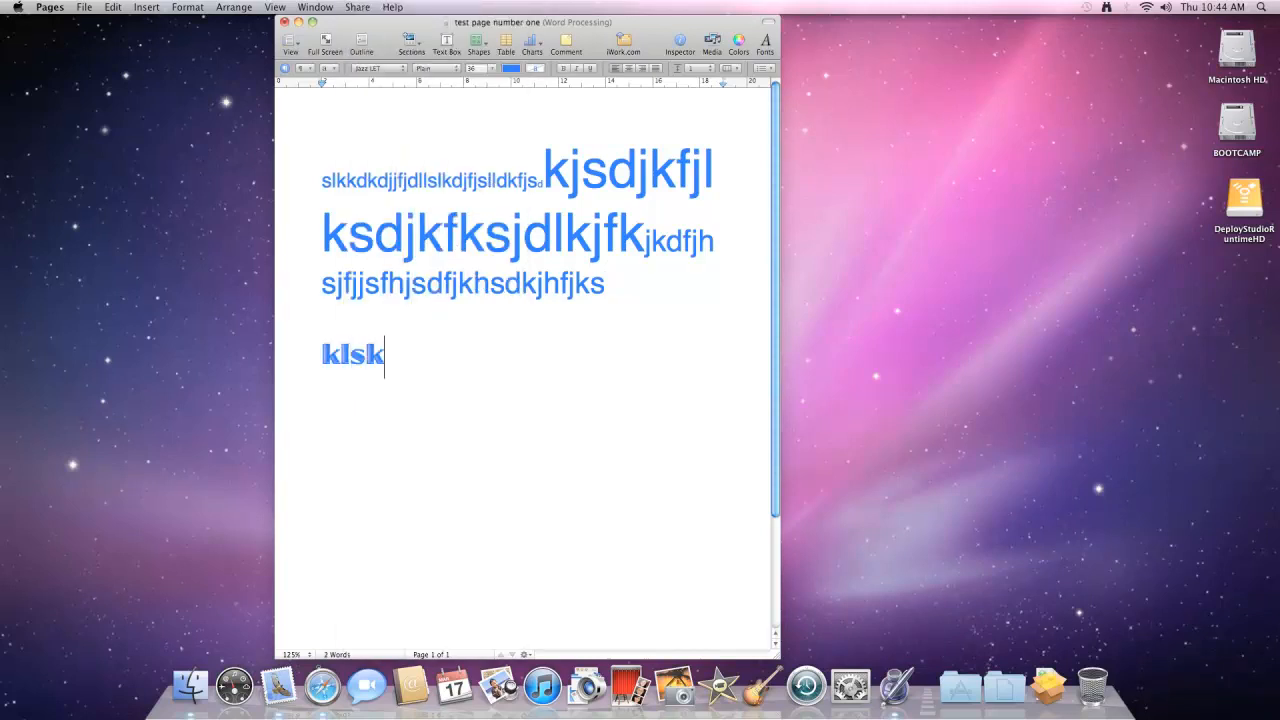
{"action": "type", "text": "dkk djksjdfkk sj"}
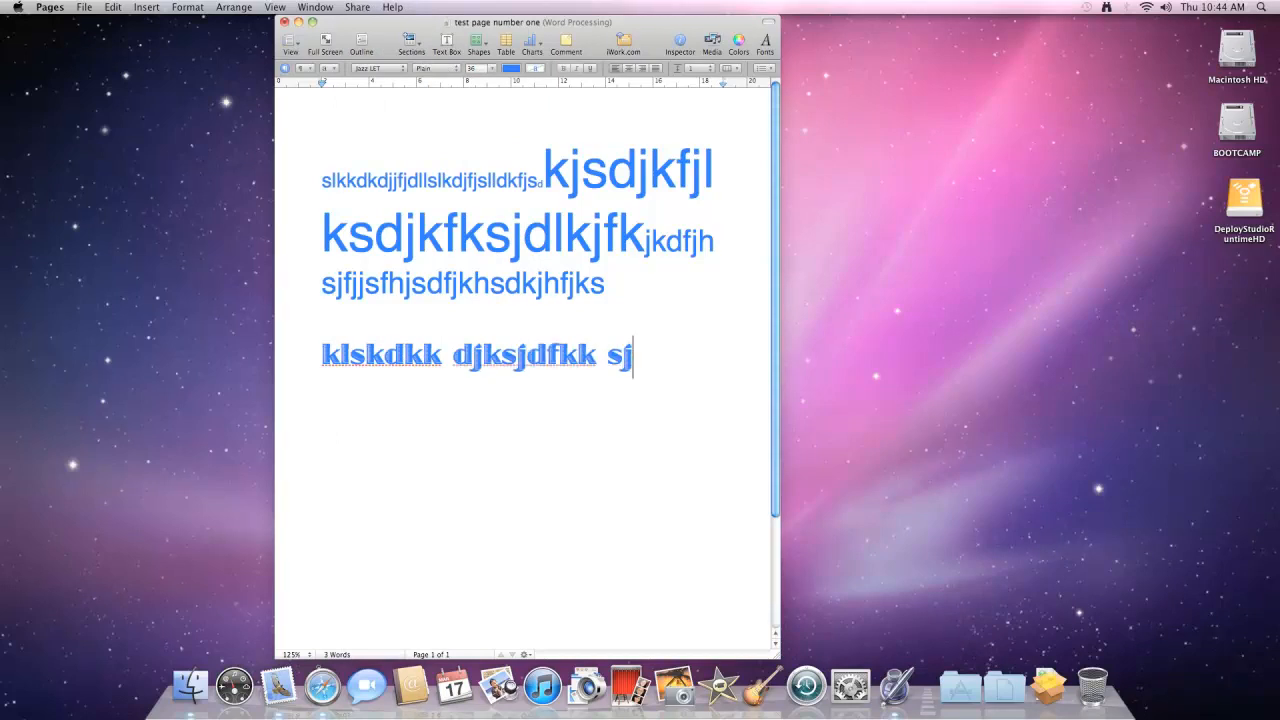
{"action": "type", "text": "dfskjdjfksjfksdf"}
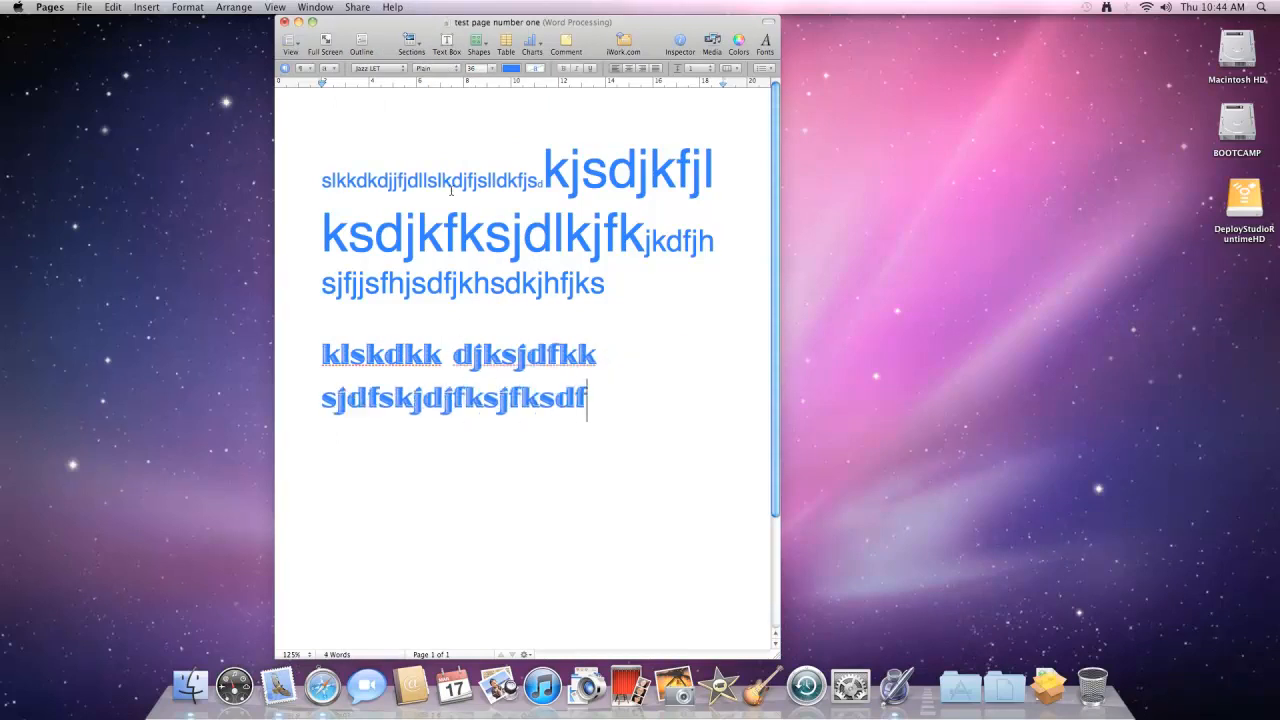
- Change the first small run of text to the Impact font
{"action": "left_click_drag", "start_coordinate": [542, 185], "coordinate": [318, 194]}
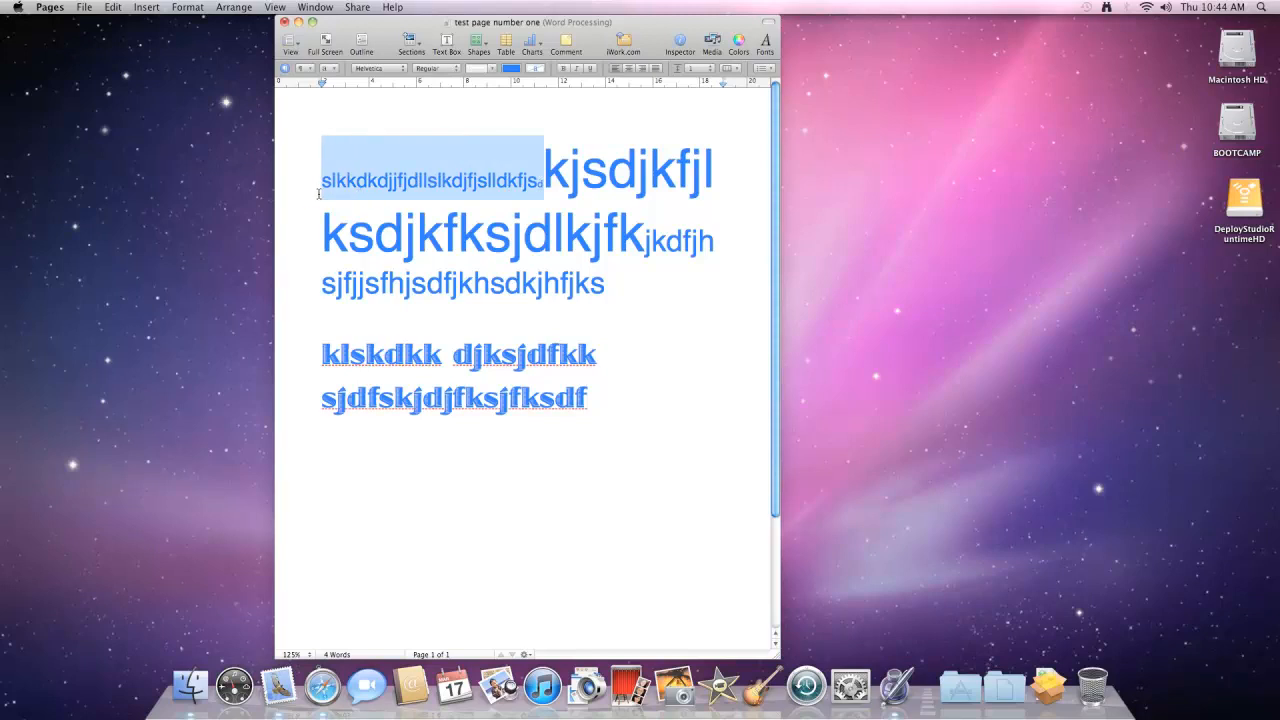
{"action": "left_click", "coordinate": [401, 71]}
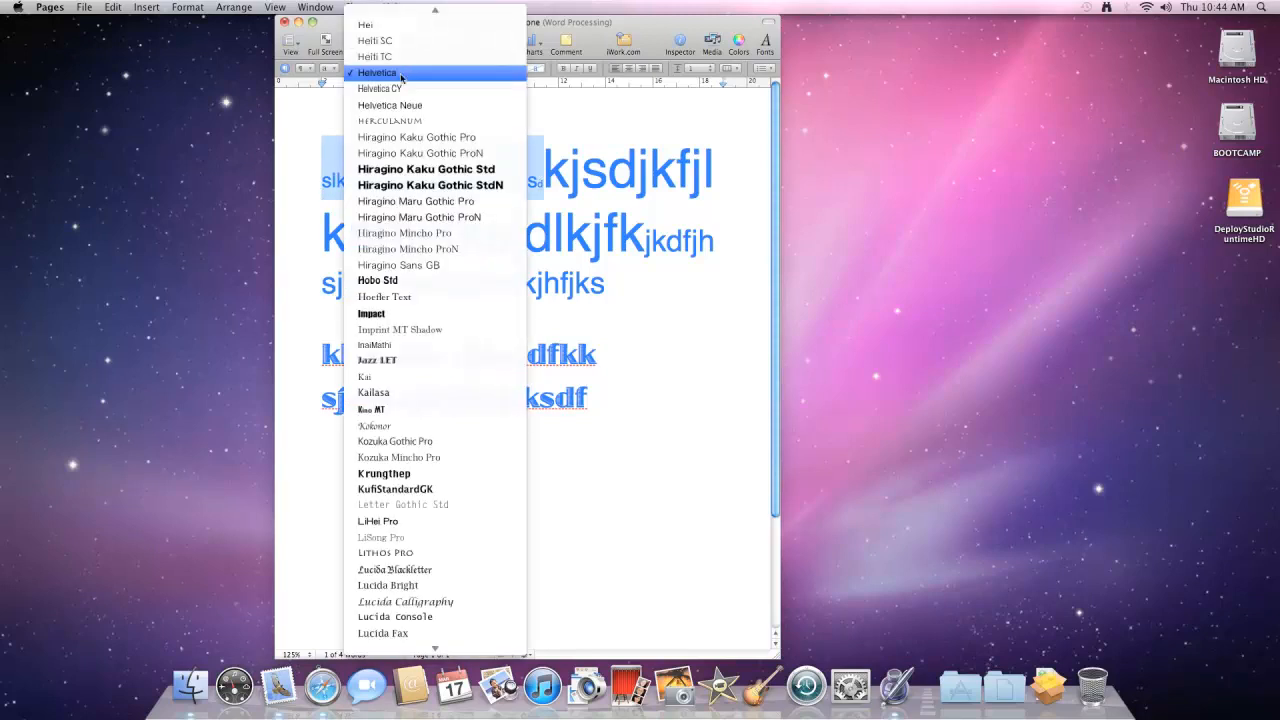
{"action": "left_click", "coordinate": [388, 314]}
{"action": "left_click", "coordinate": [598, 332]}
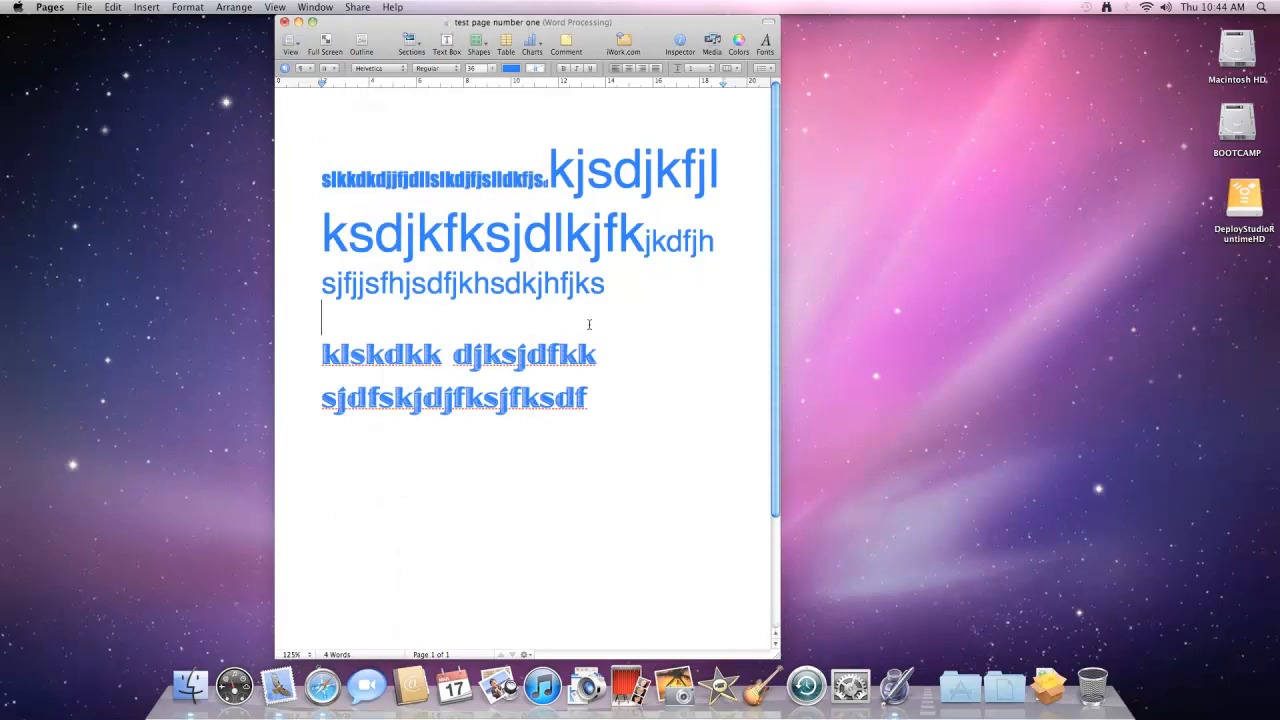